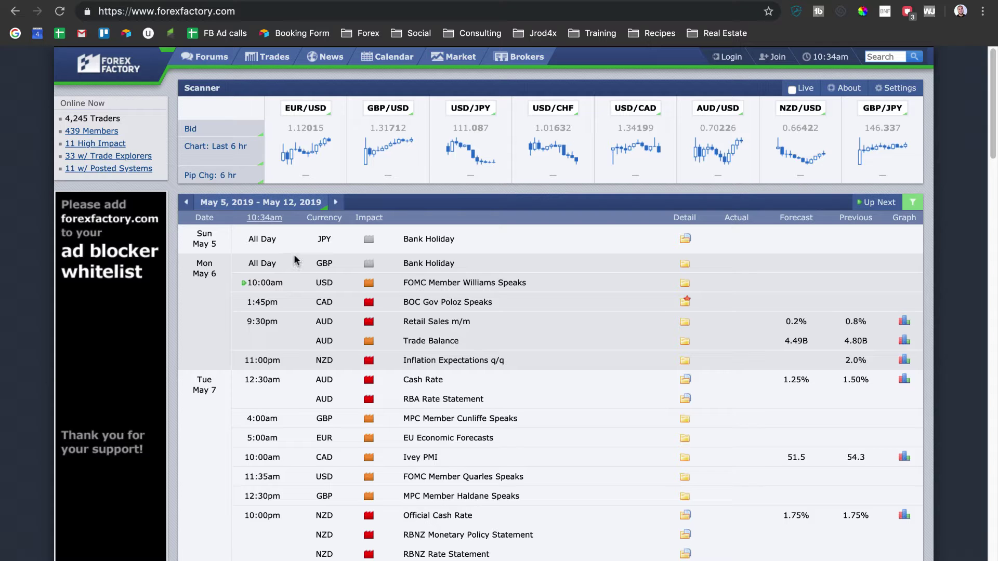
Step: Review the Forex Factory economic calendar for May 5 to May 12, 2019, checking each day's event times, currencies and impact ratings
scroll(302, 264, "down", 1)
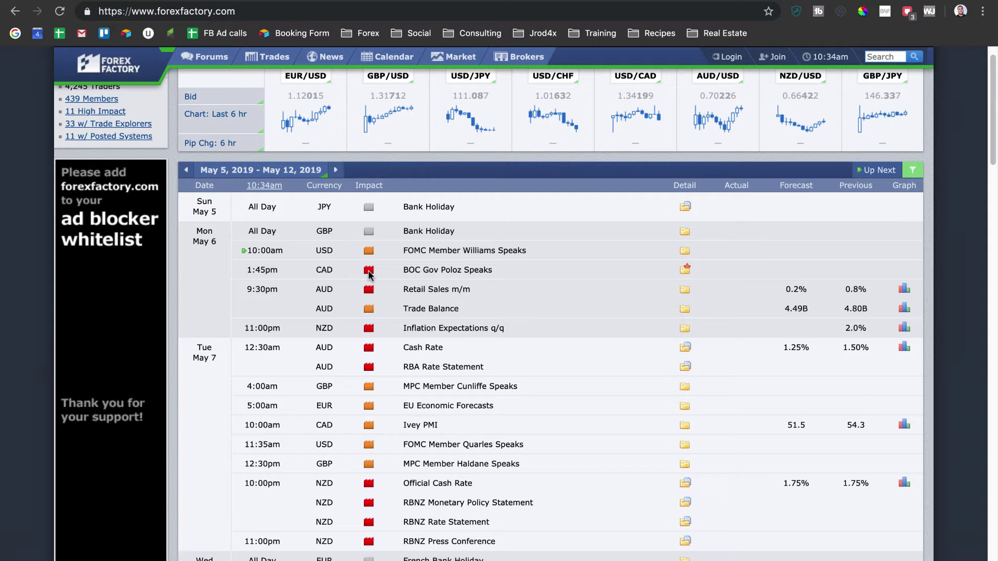
scroll(370, 271, "down", 2)
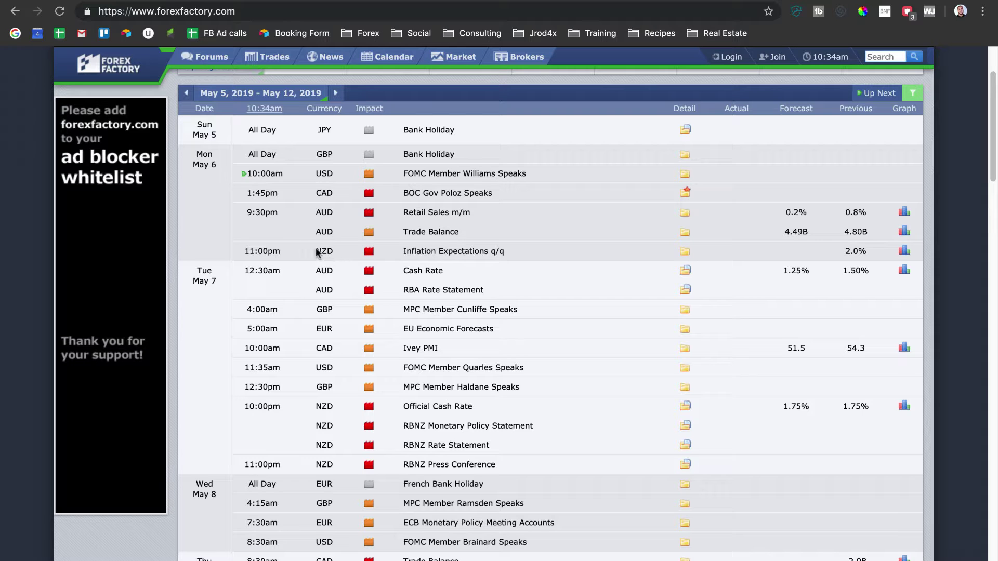
scroll(273, 219, "down", 1)
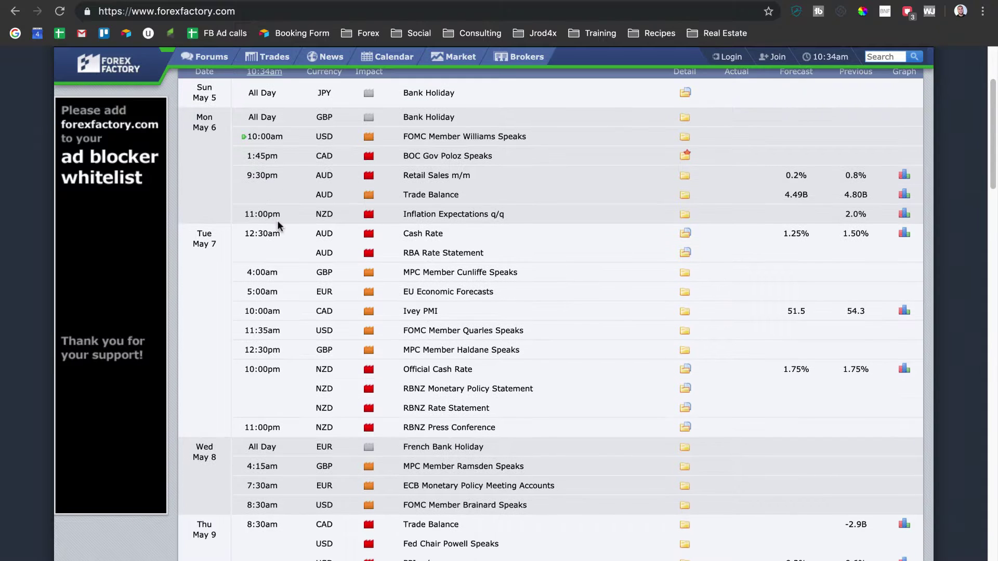
scroll(285, 222, "down", 1)
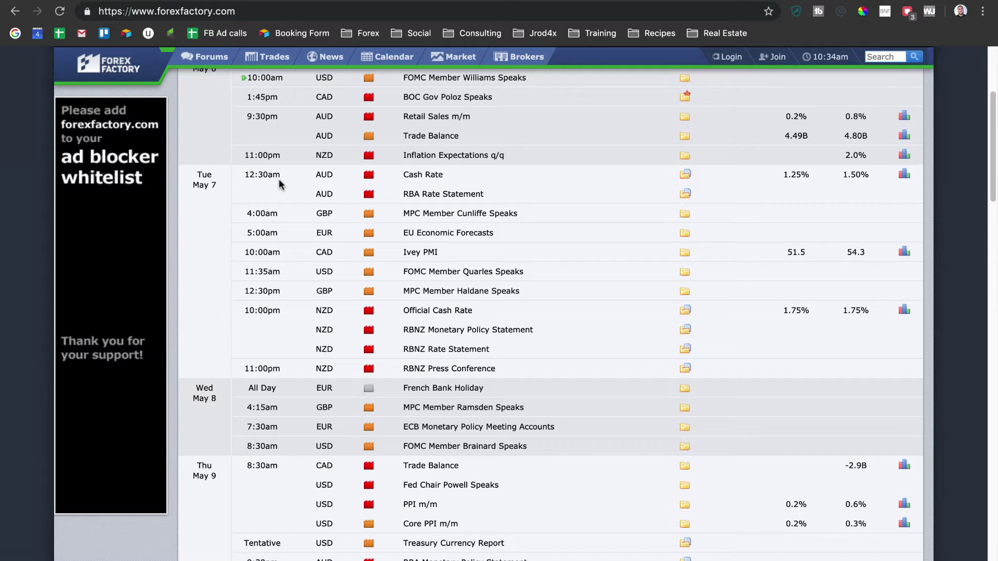
scroll(295, 194, "down", 1)
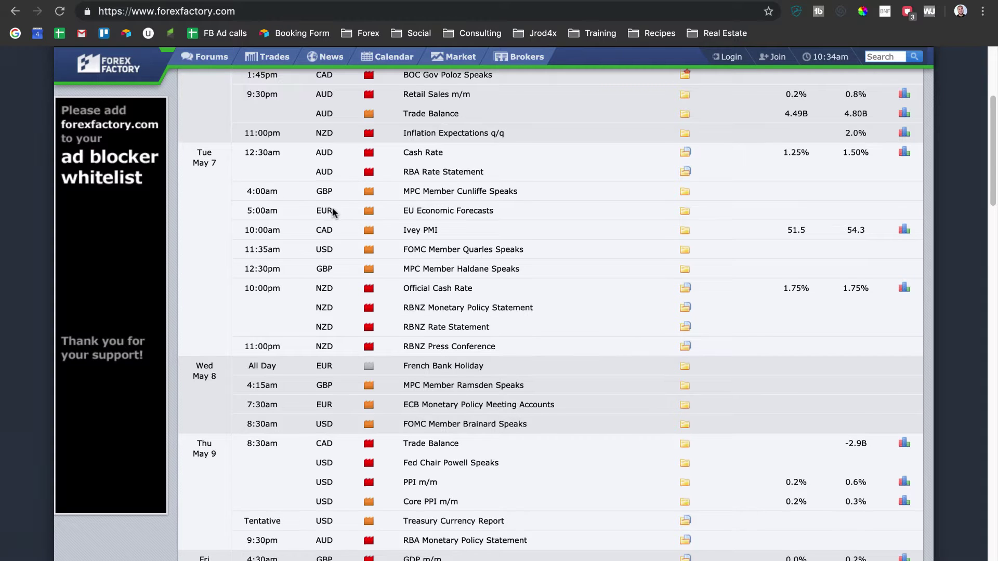
scroll(333, 211, "down", 1)
scroll(333, 212, "down", 5)
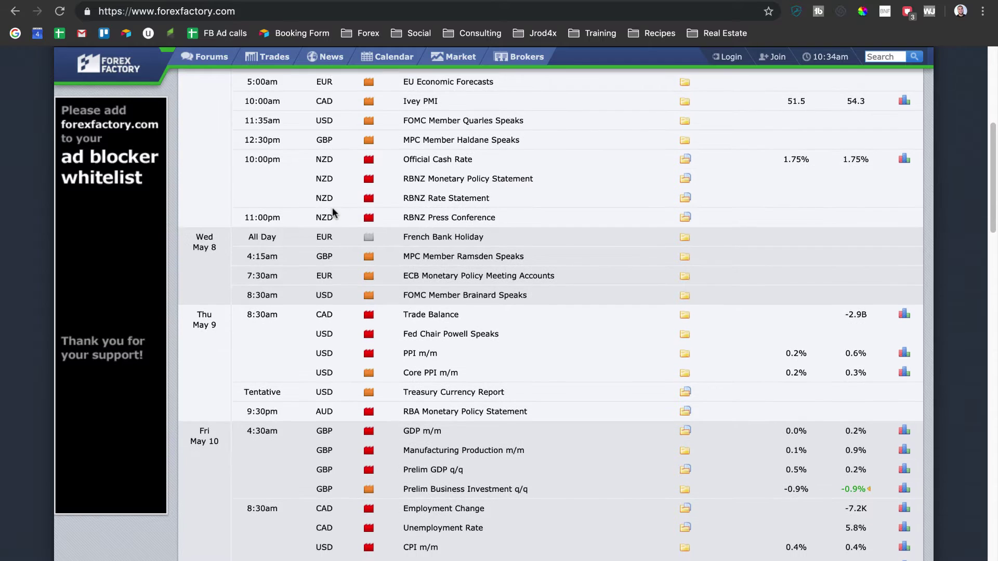
scroll(332, 207, "down", 2)
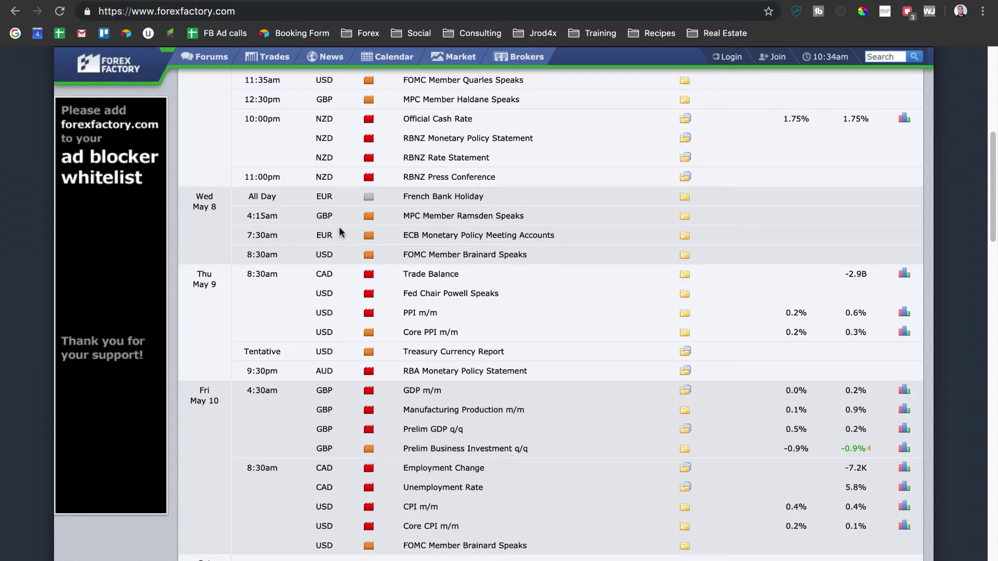
scroll(339, 227, "down", 1)
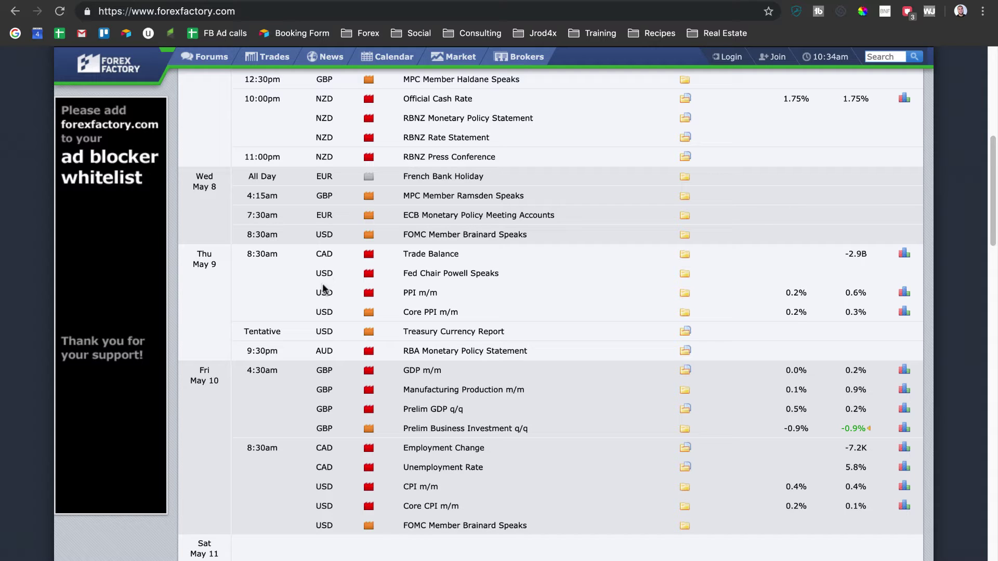
scroll(325, 261, "down", 1)
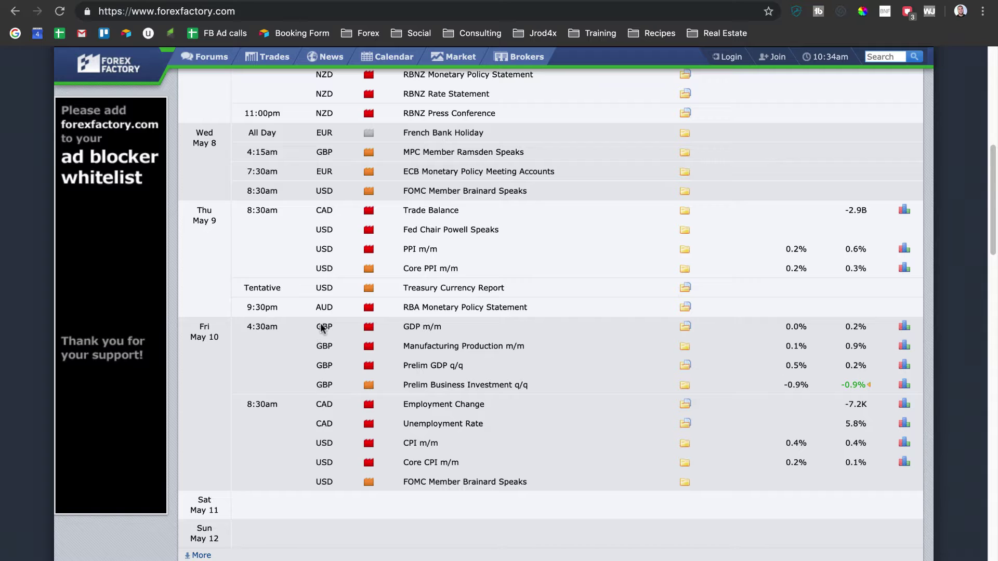
scroll(327, 380, "down", 1)
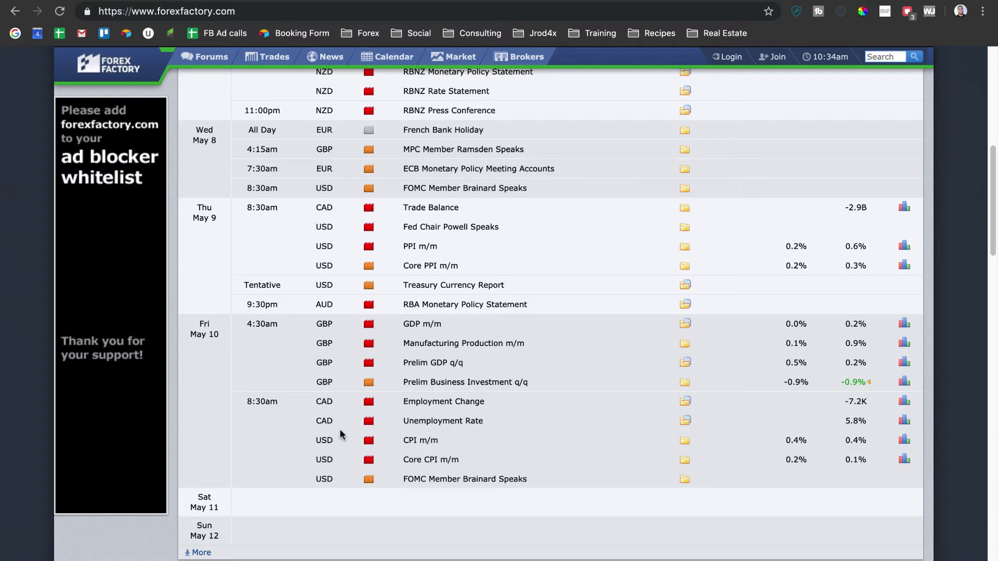
scroll(333, 377, "up", 5)
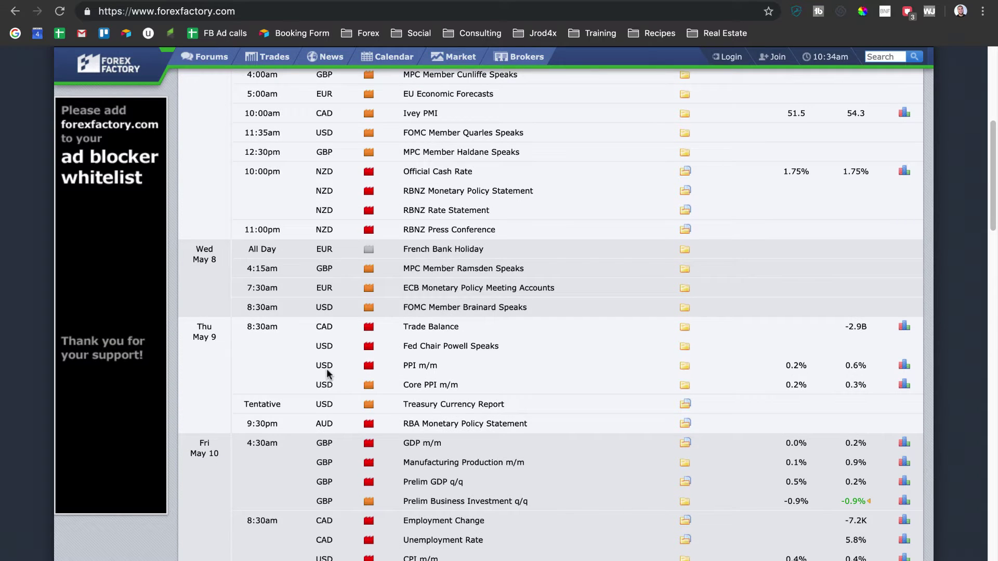
scroll(328, 371, "up", 2)
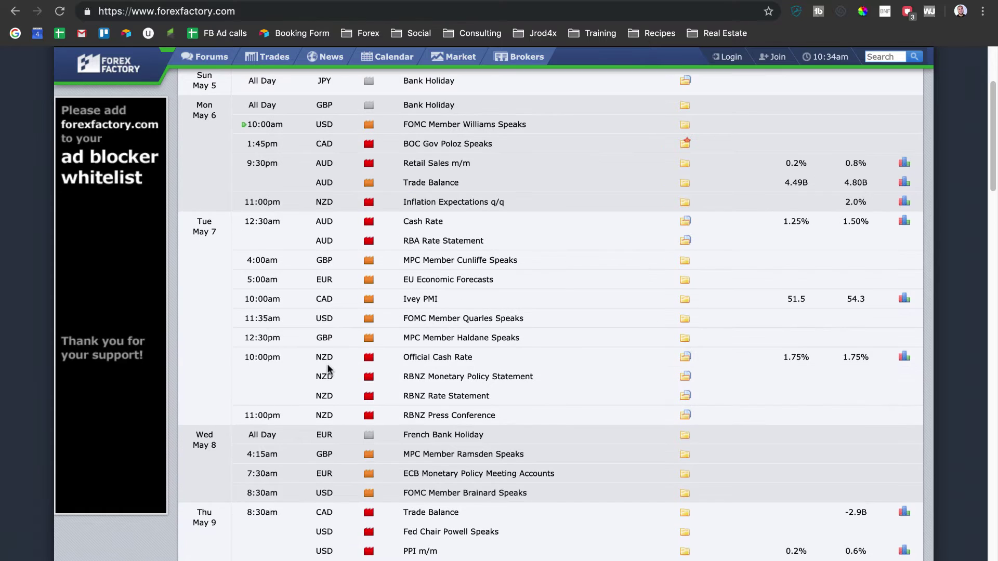
scroll(329, 369, "down", 5)
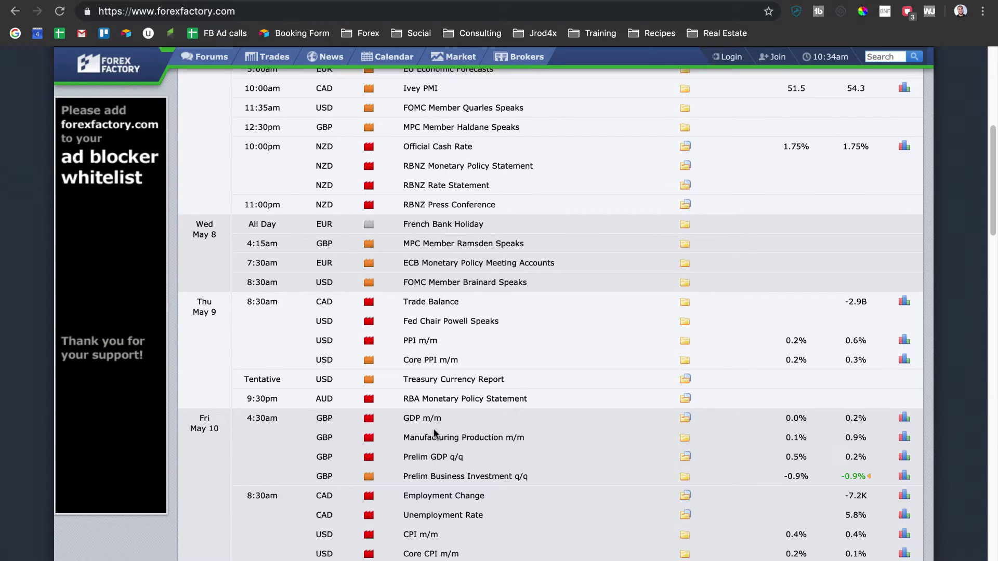
scroll(435, 434, "up", 3)
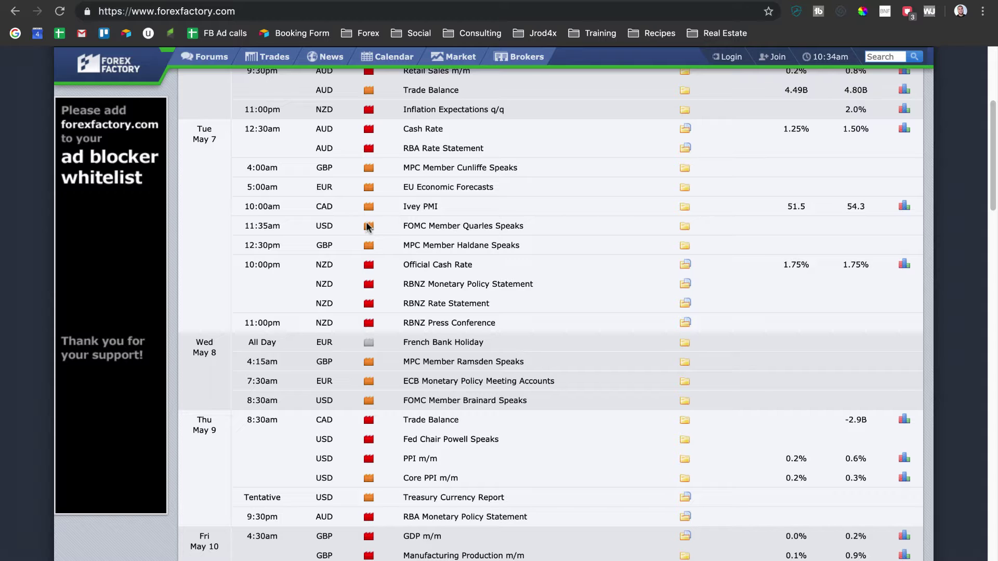
mouse_move(368, 227)
scroll(373, 227, "up", 1)
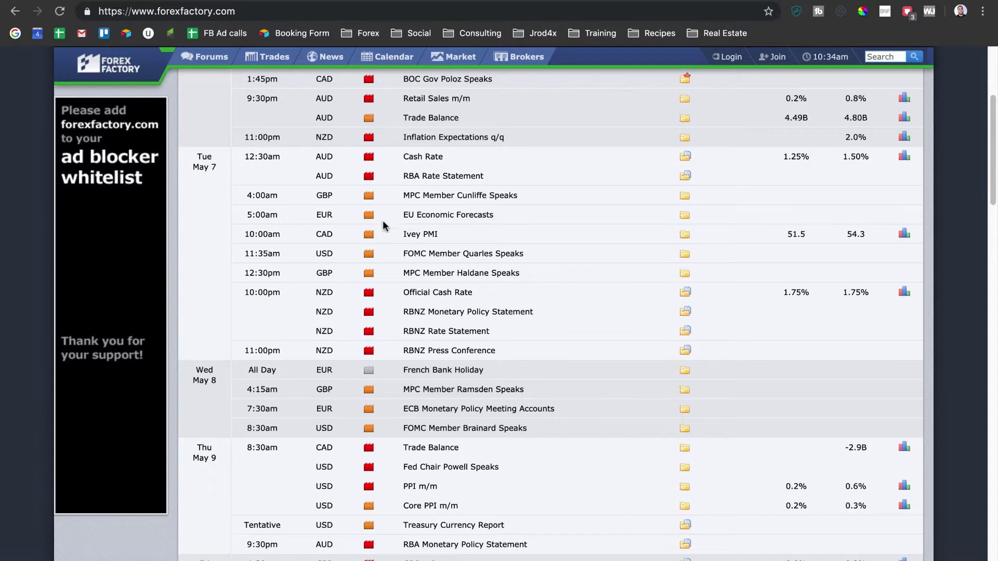
scroll(383, 220, "up", 4)
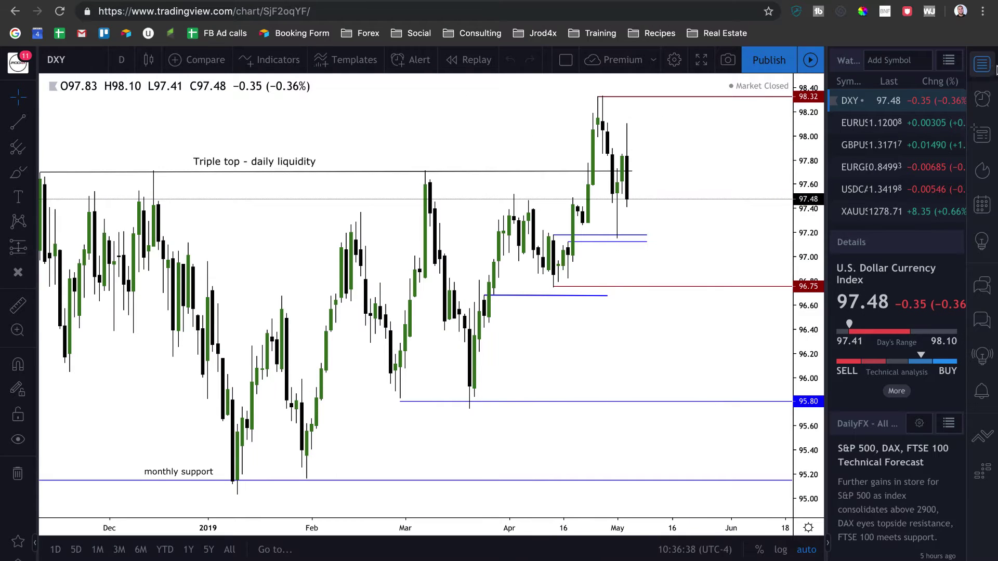
Step: On the TradingView DXY daily chart, hide the watchlist and examine recent price action around the triple top liquidity line
left_click(984, 65)
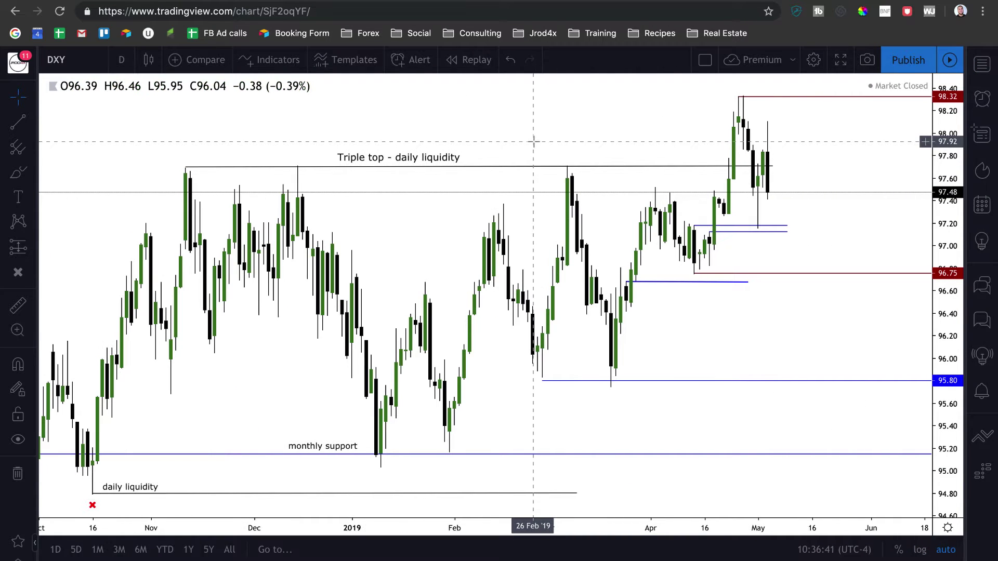
scroll(536, 140, "left", 3)
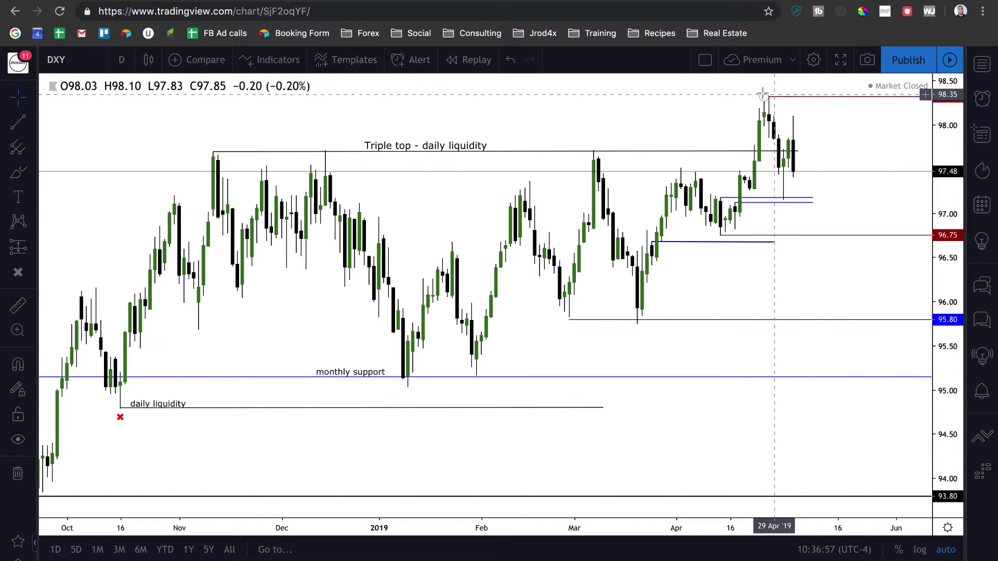
scroll(775, 143, "up", 1)
scroll(775, 143, "up", 4)
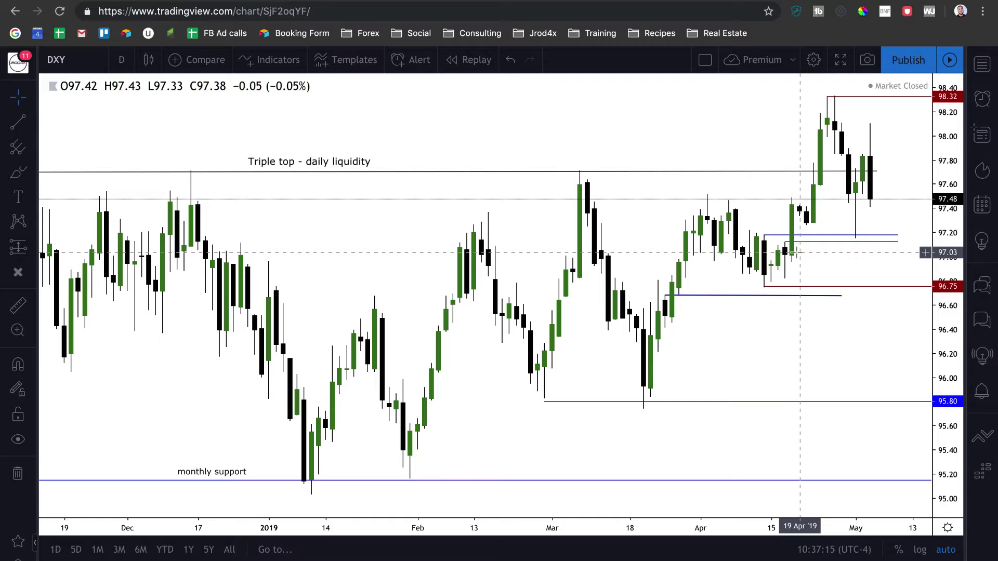
left_click_drag(813, 258, 785, 261)
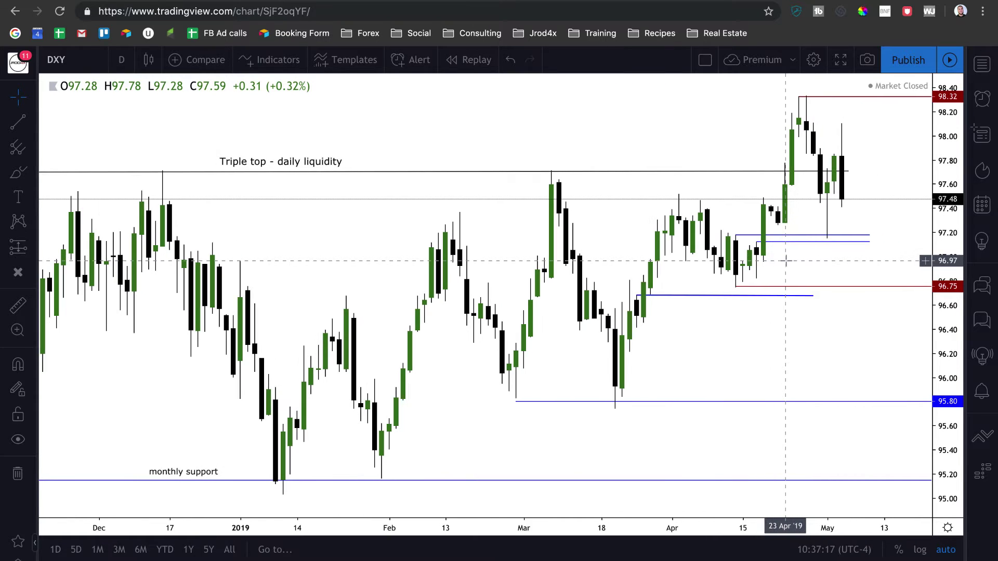
scroll(786, 261, "down", 1)
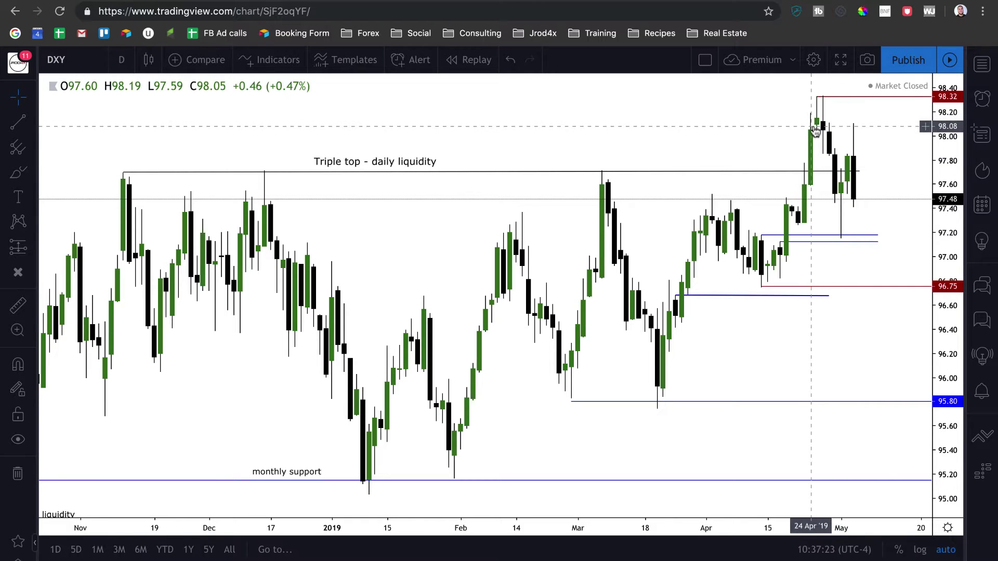
scroll(825, 139, "up", 1)
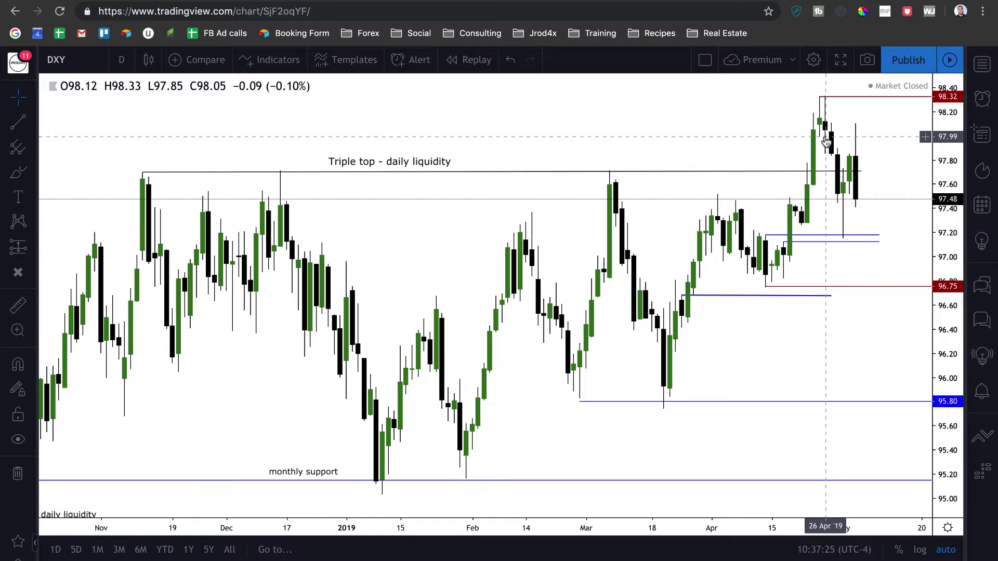
scroll(825, 139, "down", 3)
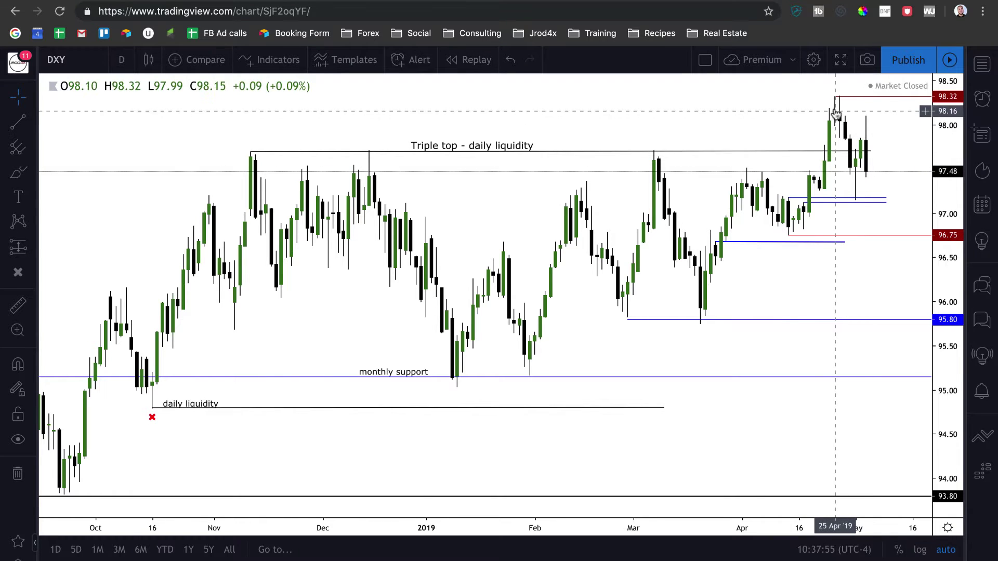
Step: Draw a rectangle over the latest DXY candles from about 98.34 down to 97.46, and delete it
left_click(31, 173)
left_click(49, 195)
mouse_move(832, 97)
left_mouse_down()
mouse_move(855, 116)
mouse_move(886, 171)
left_mouse_up()
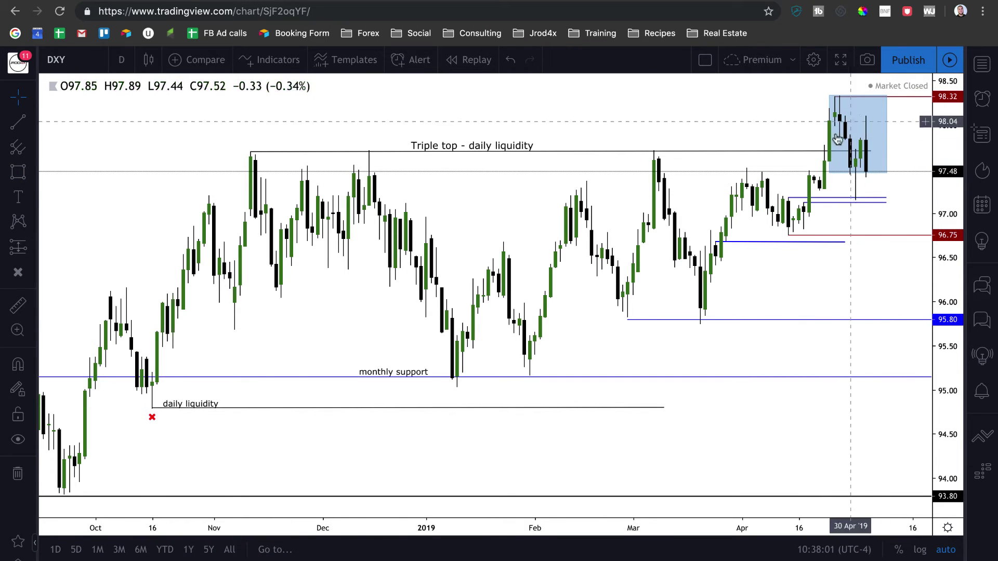
left_click(870, 177)
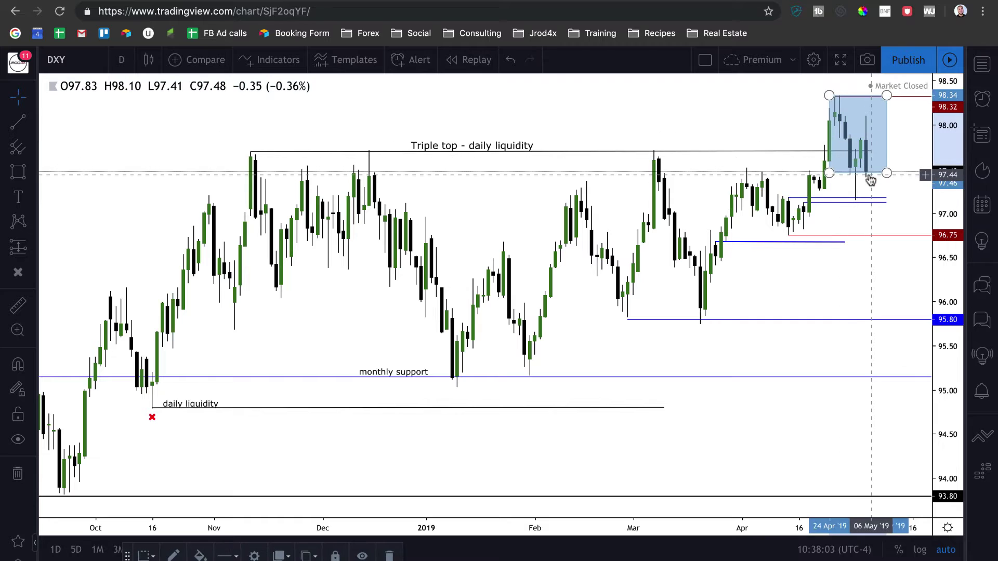
key("Delete")
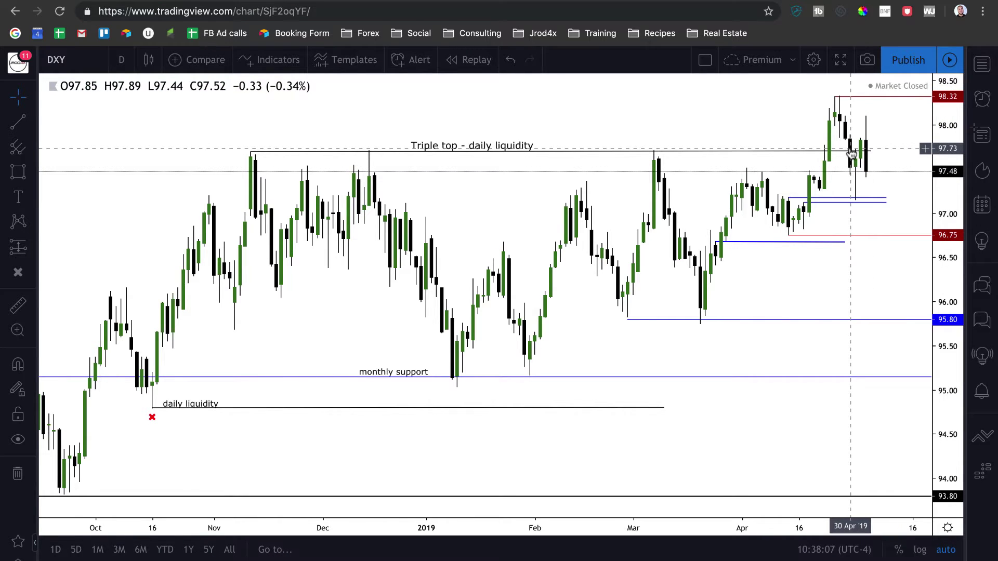
Step: Examine the DXY daily chart from the recent highs down to the 95.80 level, monthly support, daily liquidity and daily equal lows
scroll(851, 153, "up", 3)
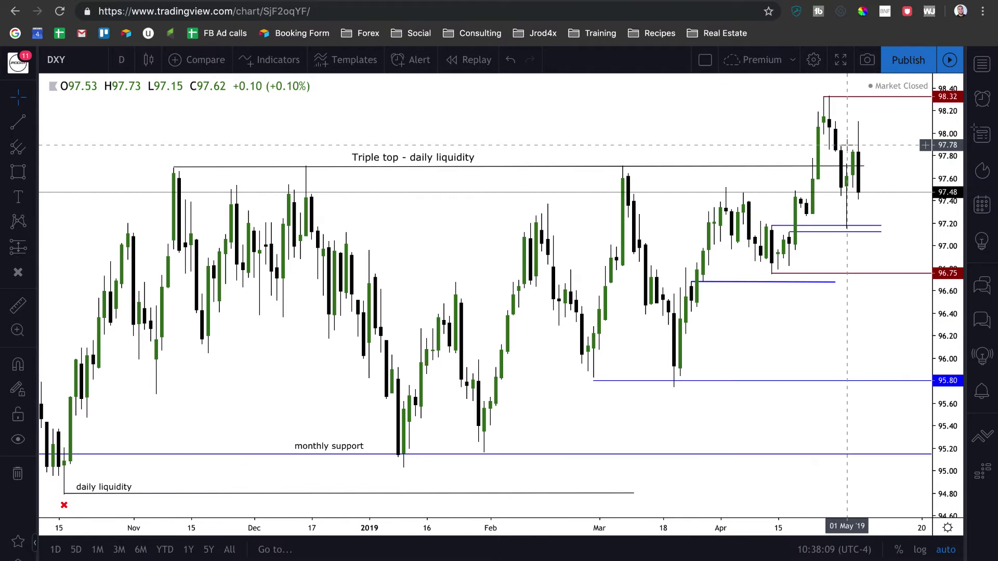
left_click(850, 227)
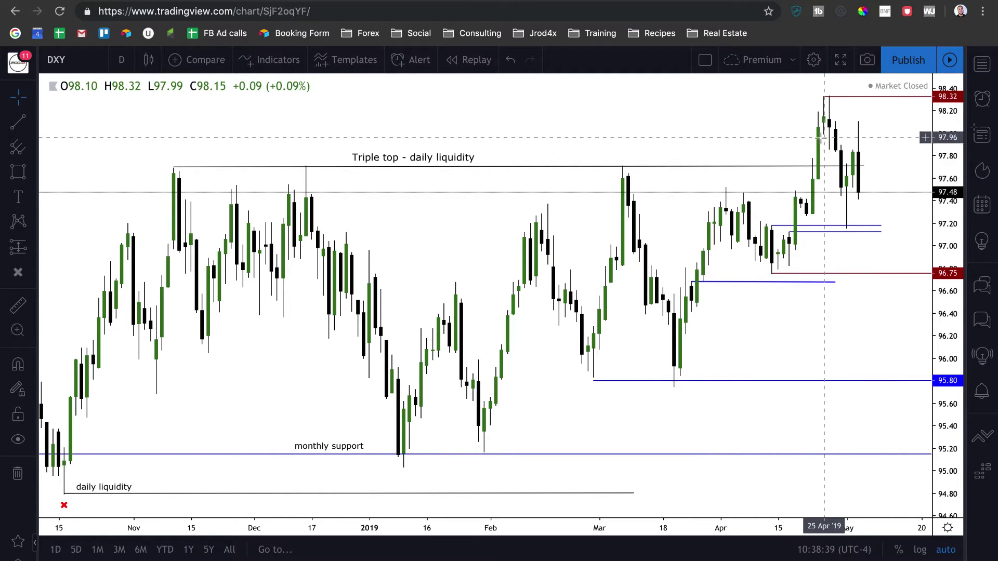
scroll(815, 144, "down", 1)
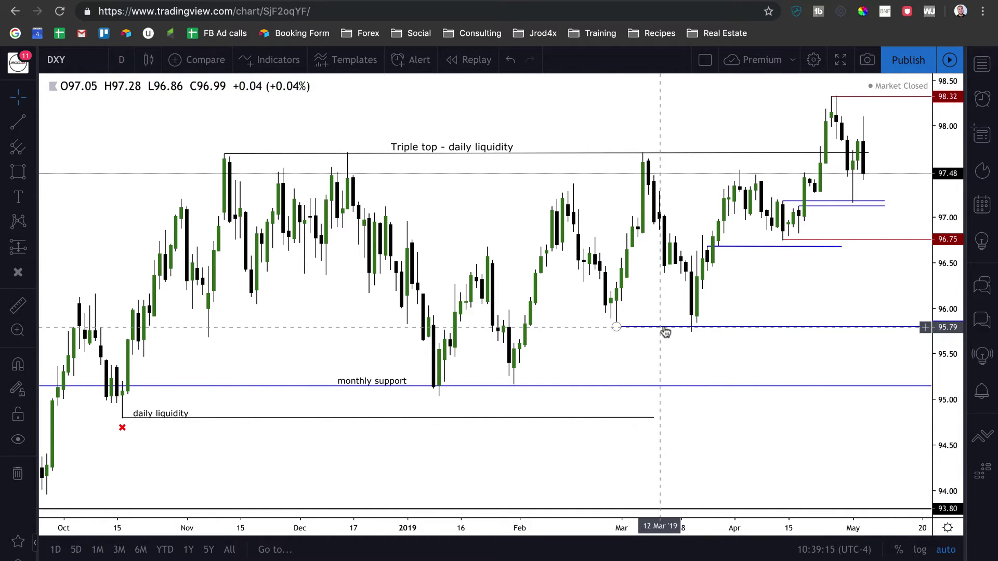
scroll(686, 330, "down", 5)
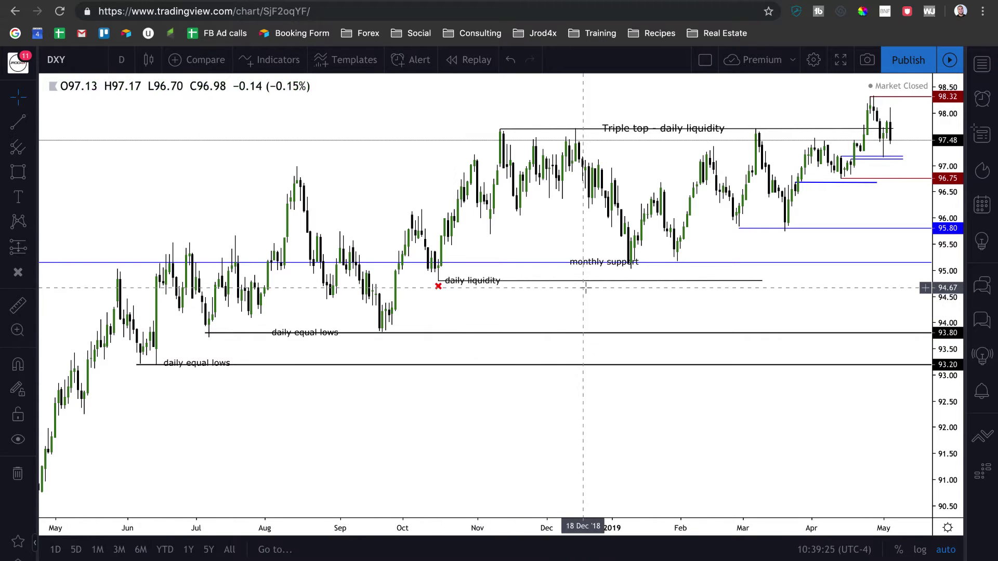
scroll(586, 288, "up", 3)
scroll(585, 287, "down", 2)
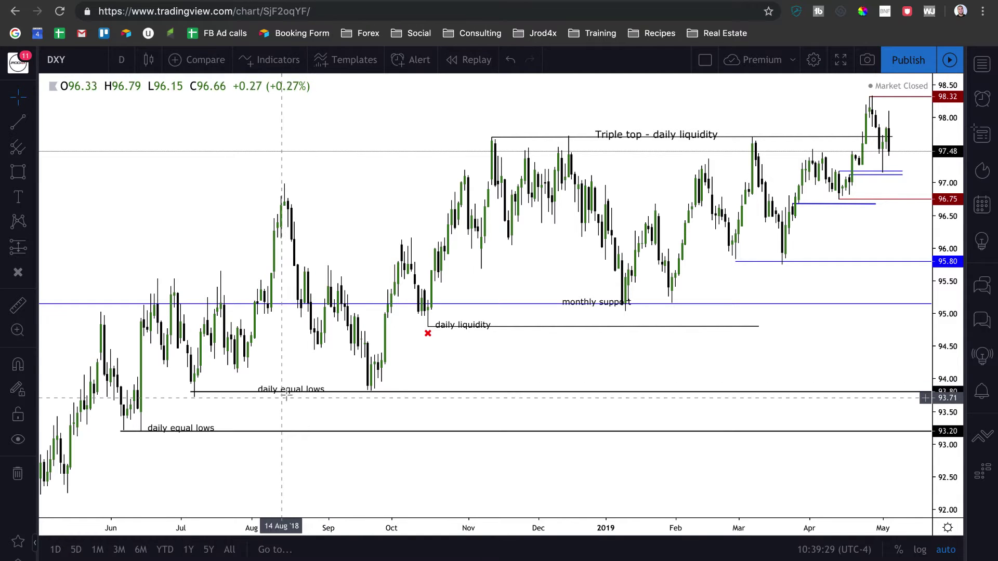
scroll(603, 273, "up", 3)
scroll(603, 273, "up", 3)
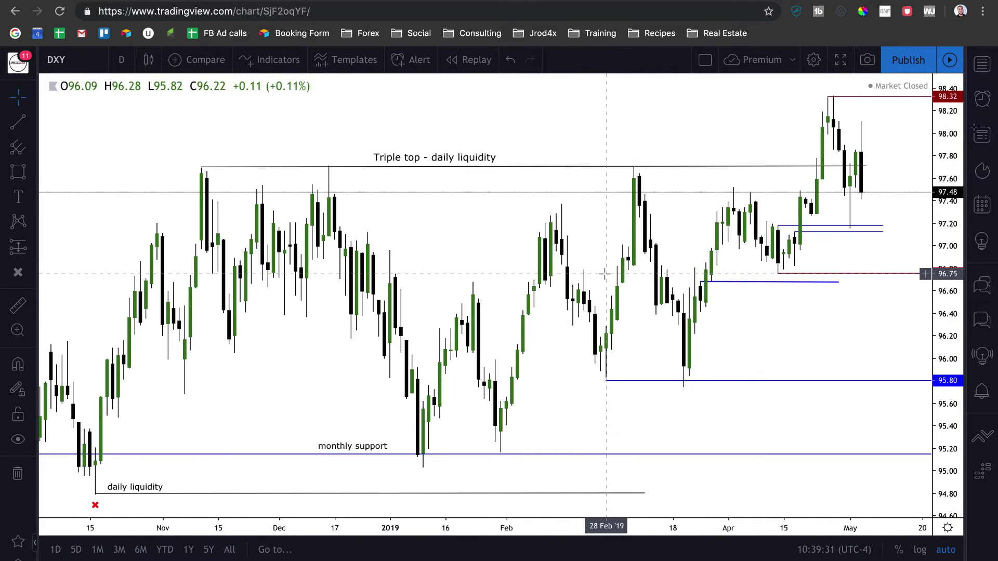
scroll(603, 274, "up", 1)
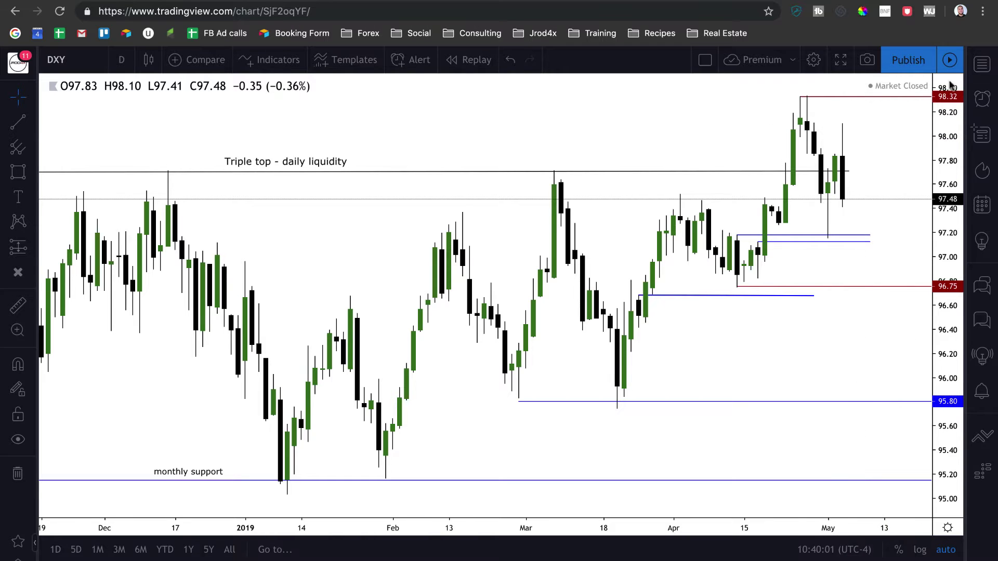
Step: Switch the chart to EURUSD from the watchlist, and hide the watchlist again
left_click(978, 67)
left_click(858, 115)
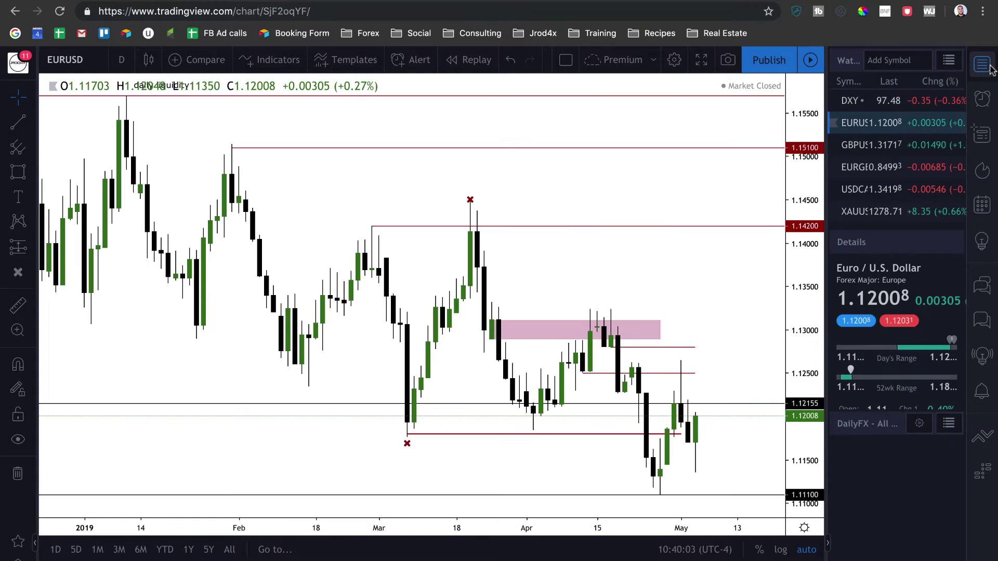
left_click(981, 63)
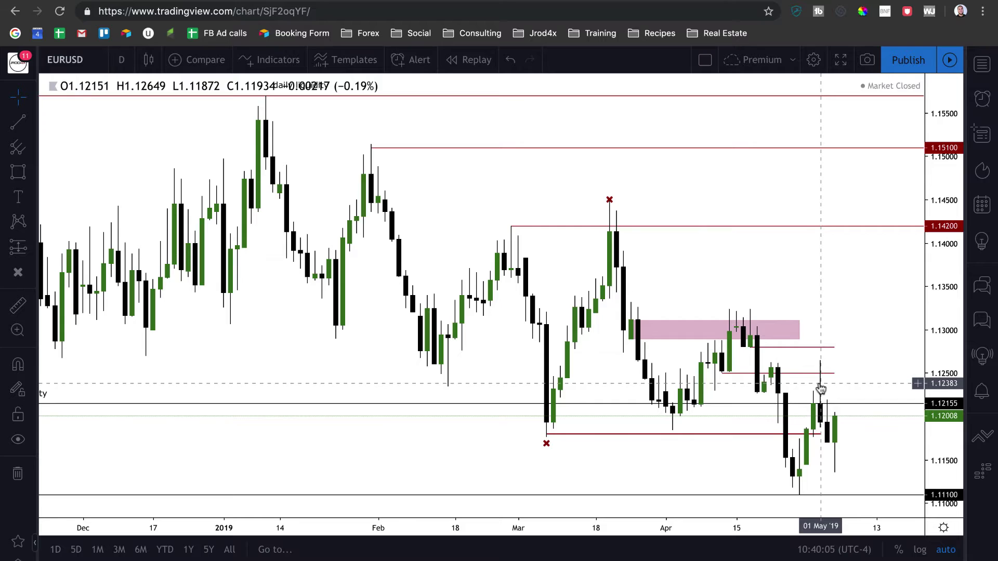
Step: Examine the EURUSD daily chart, from the long-term price history since 2017 to the recent candles around the marked liquidity levels
scroll(831, 385, "down", 2)
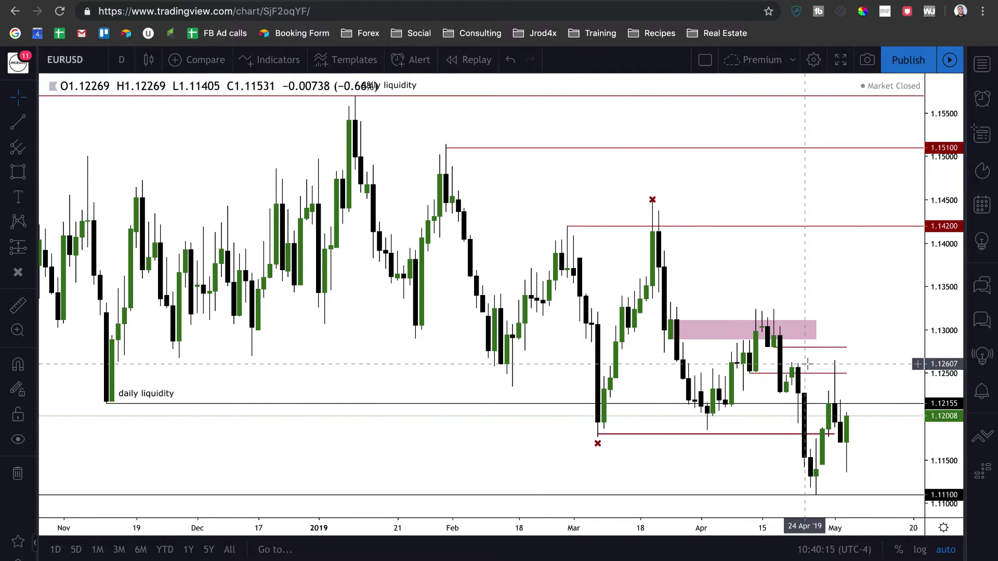
left_click(751, 373)
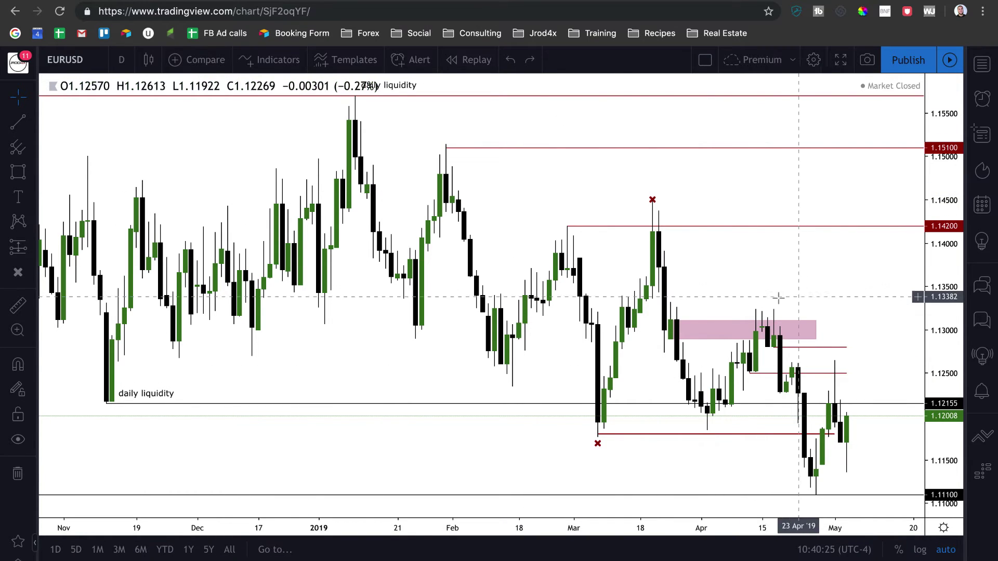
right_click(852, 454)
left_click(808, 458)
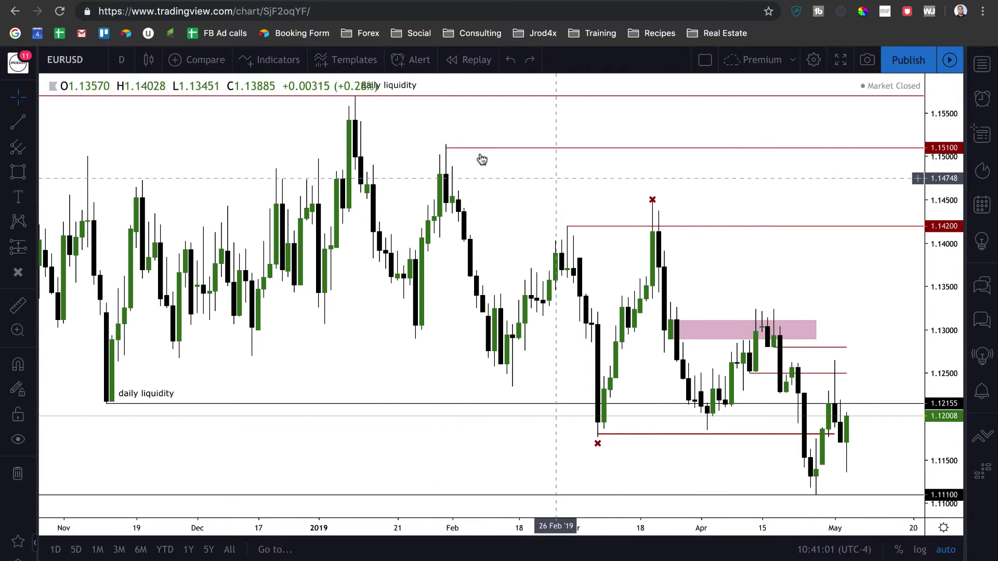
scroll(447, 220, "down", 4)
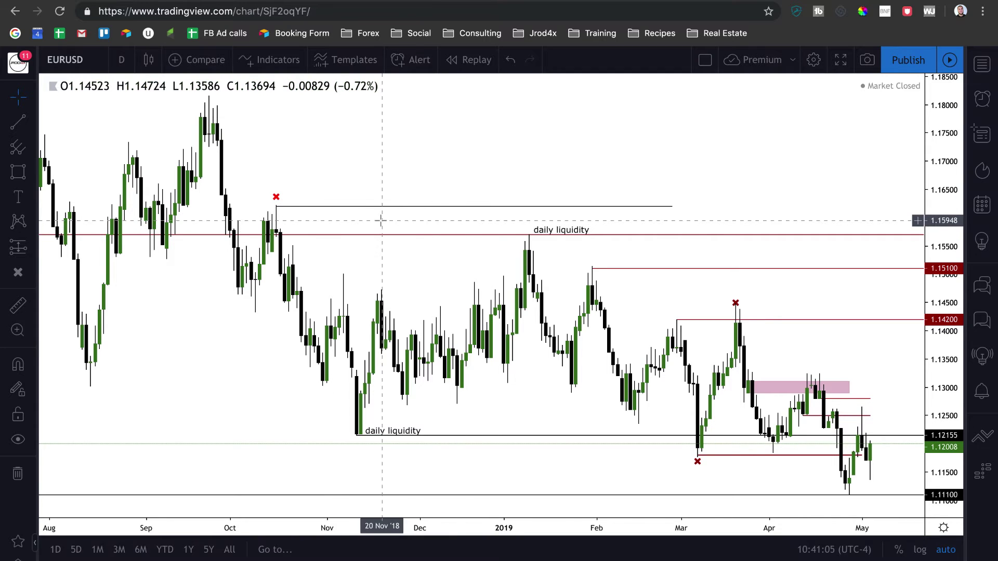
scroll(382, 223, "down", 4)
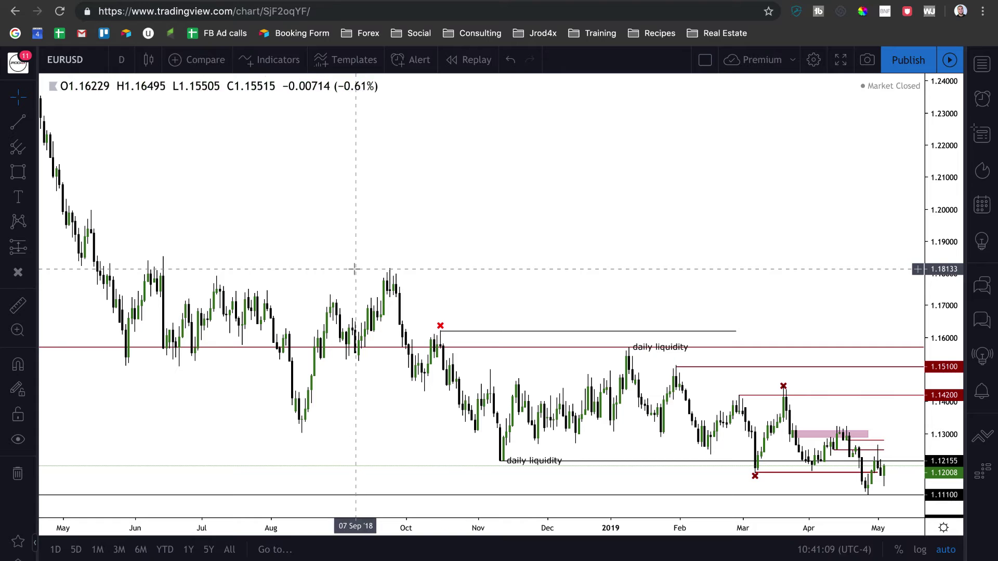
scroll(161, 259, "down", 3)
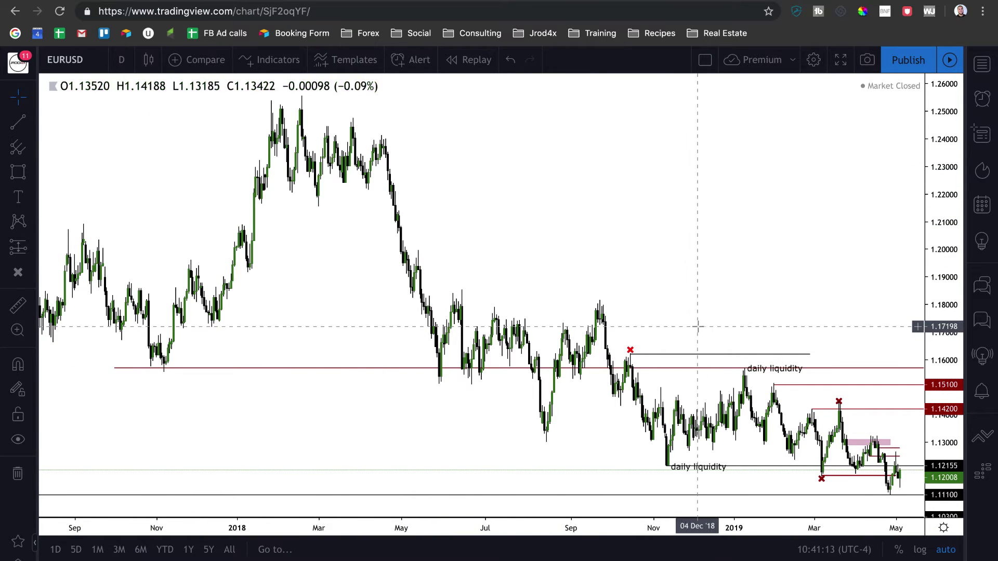
scroll(698, 326, "up", 10)
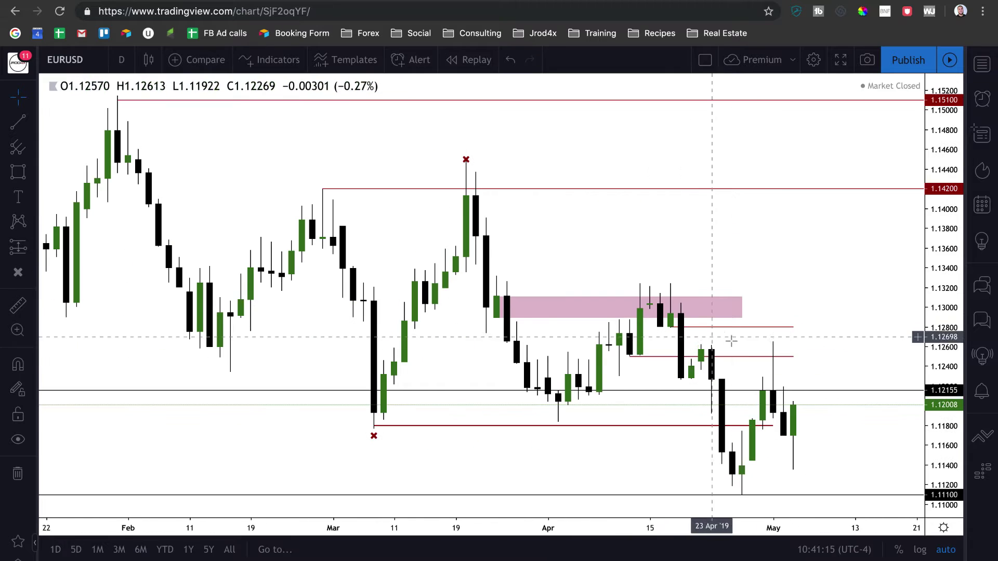
scroll(786, 381, "up", 2)
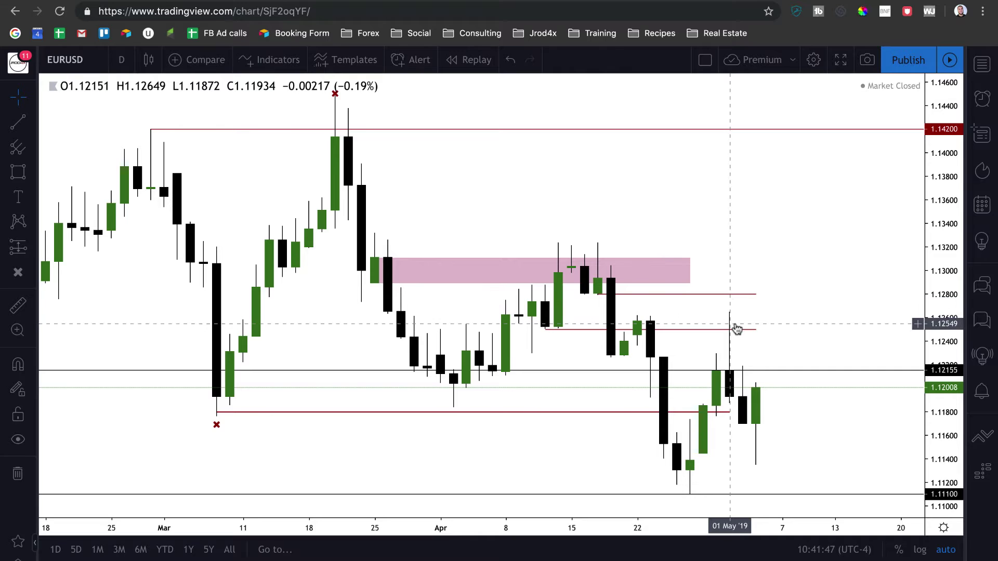
Step: Switch the chart to DXY on the 1-hour timeframe and examine price action from late April to early May
left_click(982, 64)
left_click(849, 100)
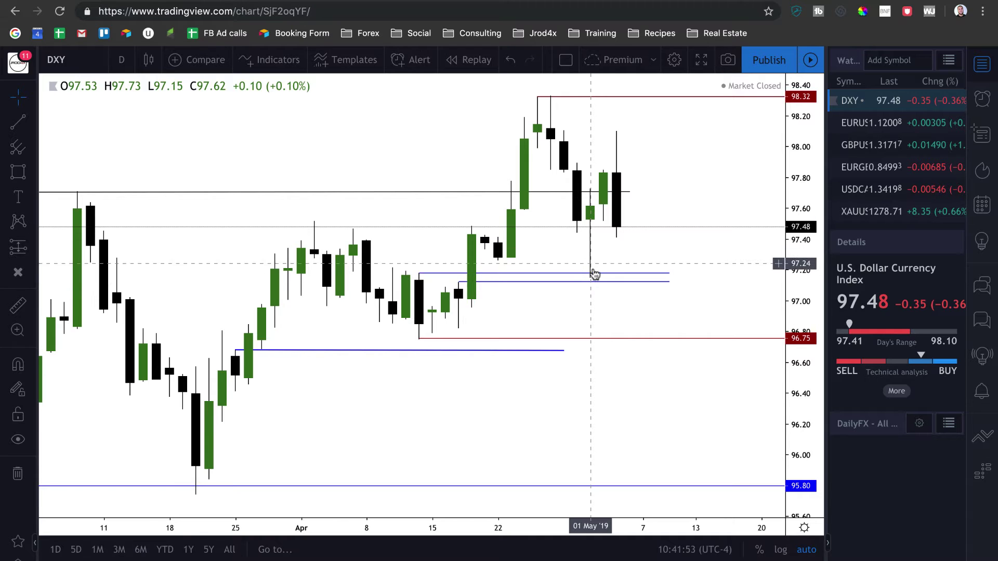
left_click(124, 61)
left_click(137, 232)
scroll(306, 276, "down", 5)
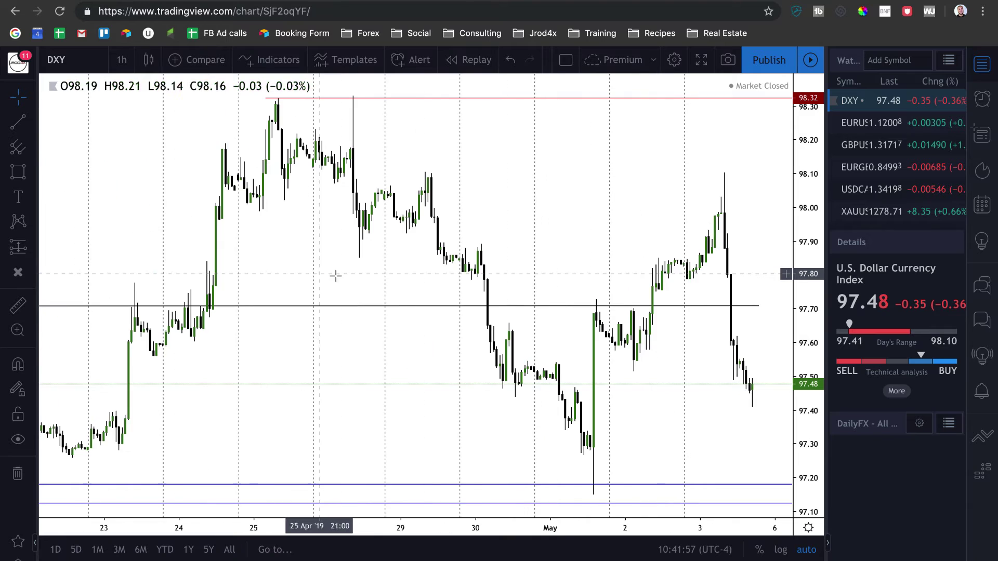
left_click_drag(532, 350, 607, 435)
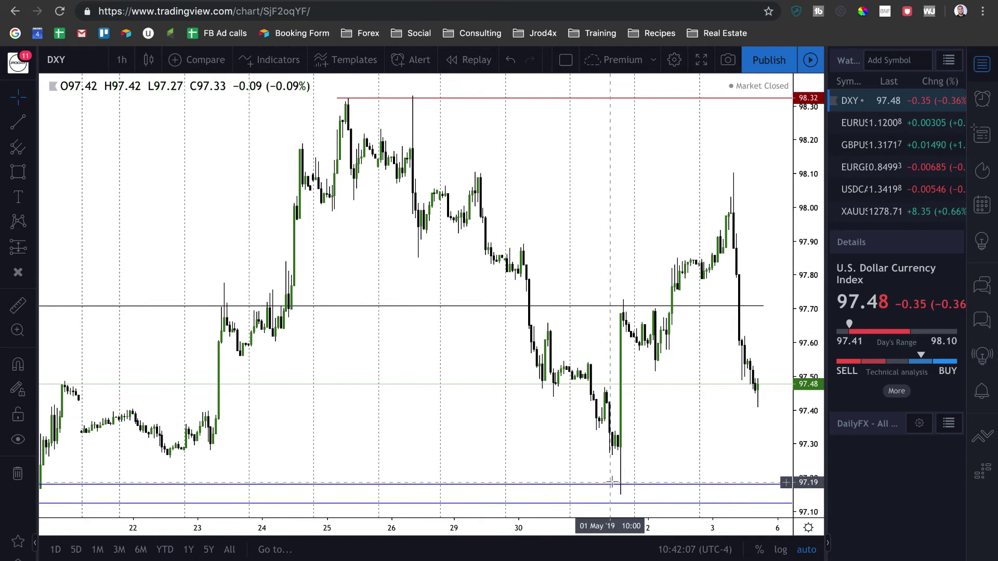
Step: Review EURUSD on the 1-hour chart with the watchlist hidden, and return it to the daily timeframe around the latest candles
left_click(846, 129)
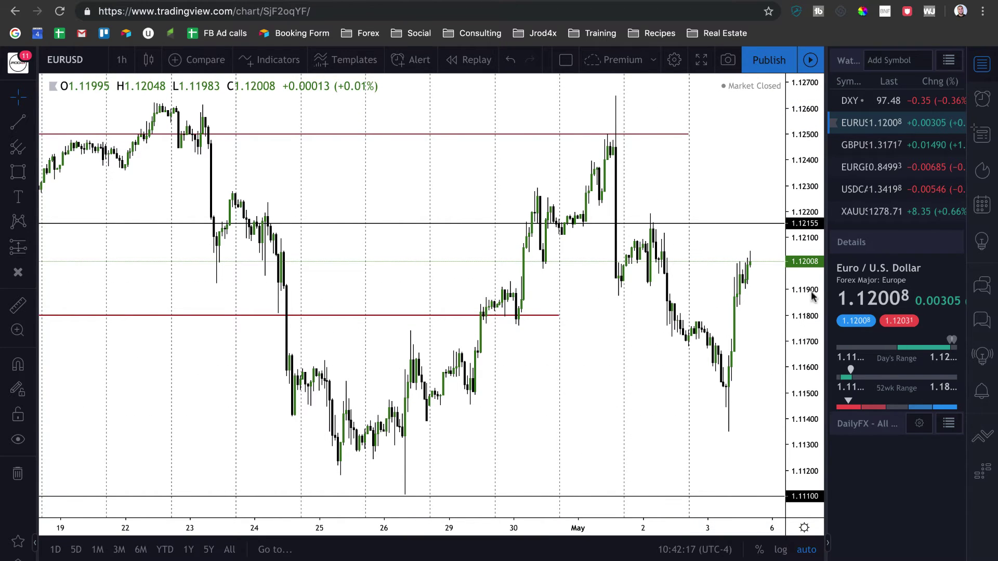
left_click(984, 63)
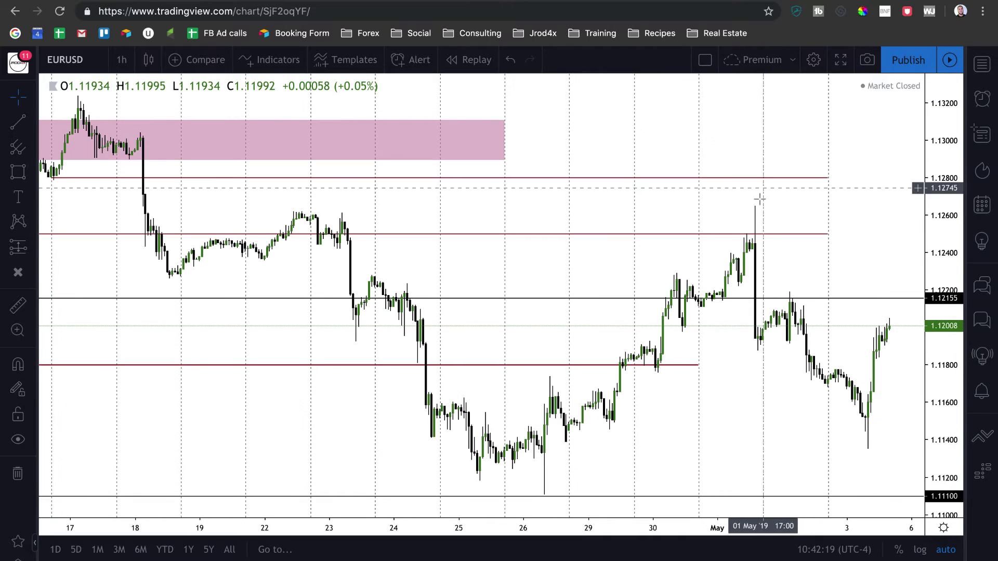
left_click(118, 59)
left_click(166, 328)
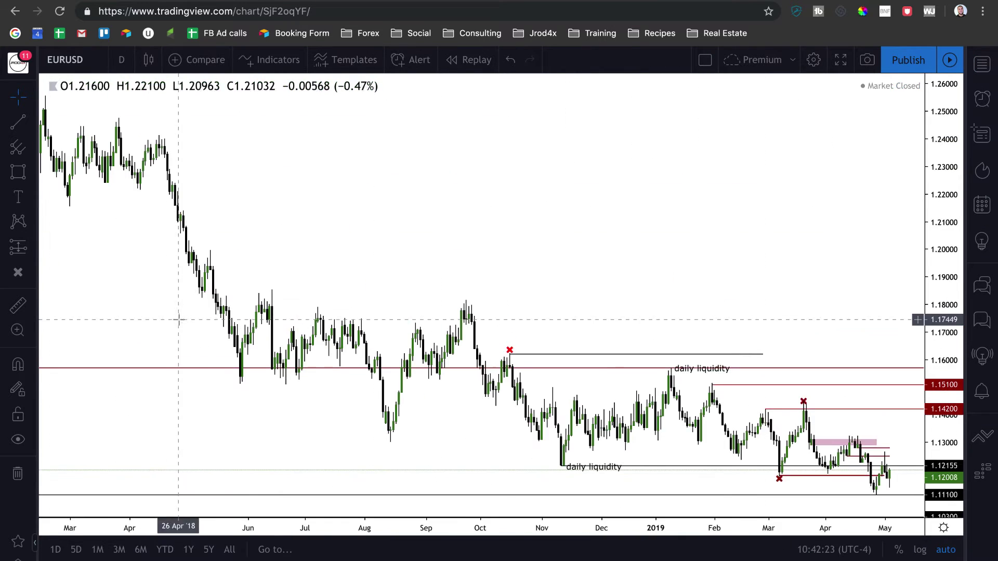
scroll(696, 332, "up", 5)
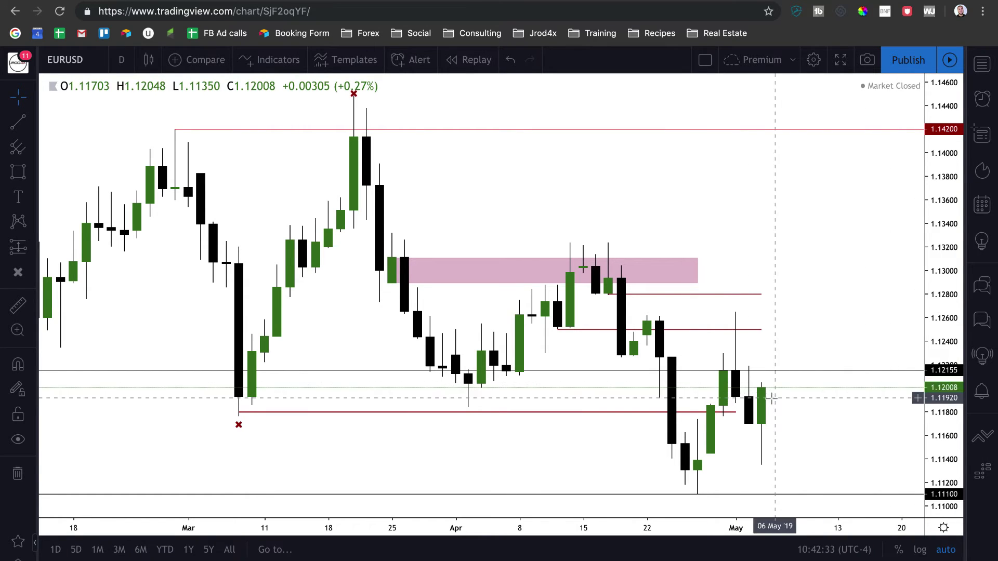
Step: Draw rectangles marking the EURUSD late-April low at about 1.1102–1.1120 and the latest candle's low at about 1.1136–1.1149
key("alt+shift+r")
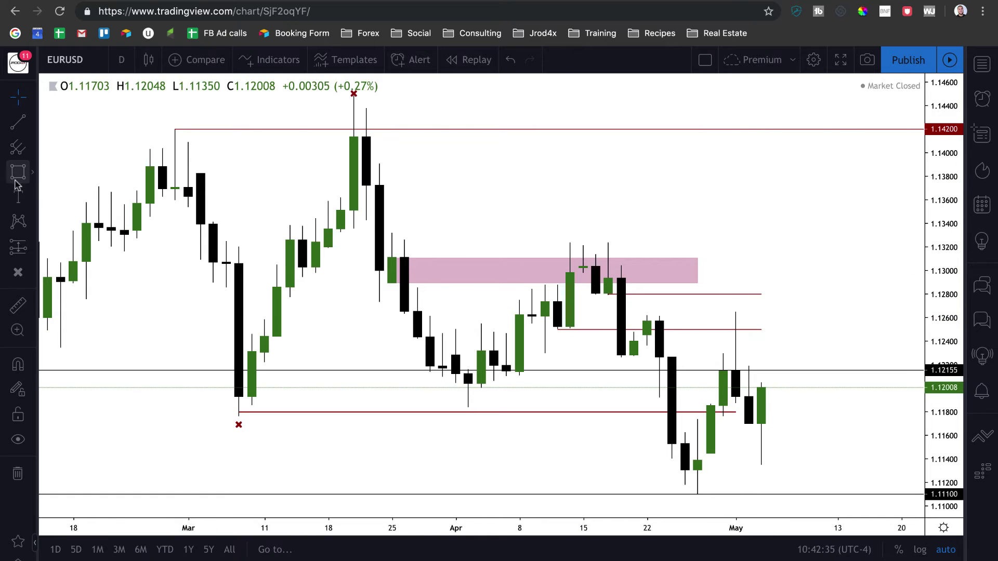
left_click_drag(671, 484, 735, 504)
key("alt+shift+r")
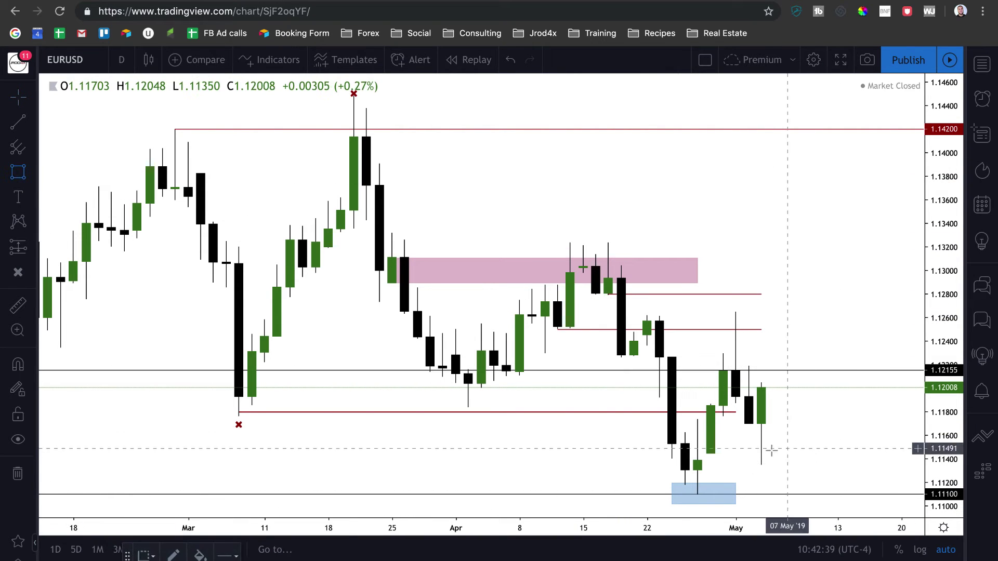
left_click_drag(748, 450, 786, 463)
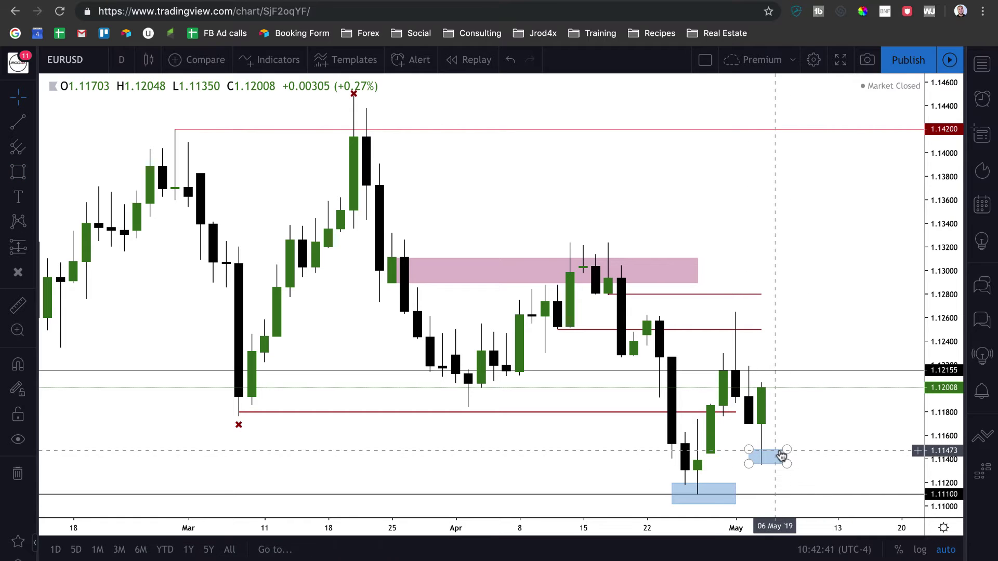
left_click(777, 190)
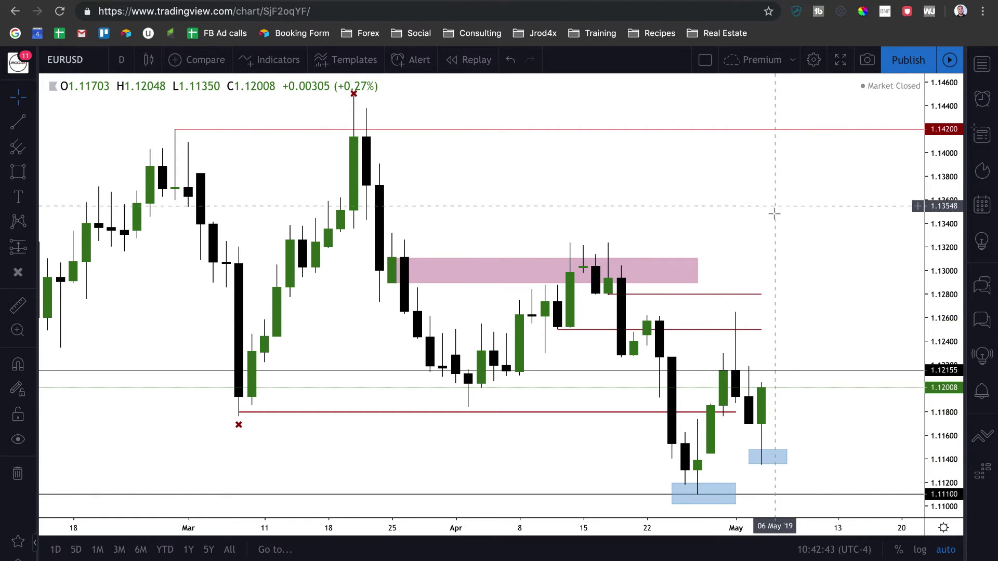
Step: Delete both blue rectangles marking the recent EURUSD lows, leaving the drawing's settings unchanged
left_click(768, 456)
double_click(767, 456)
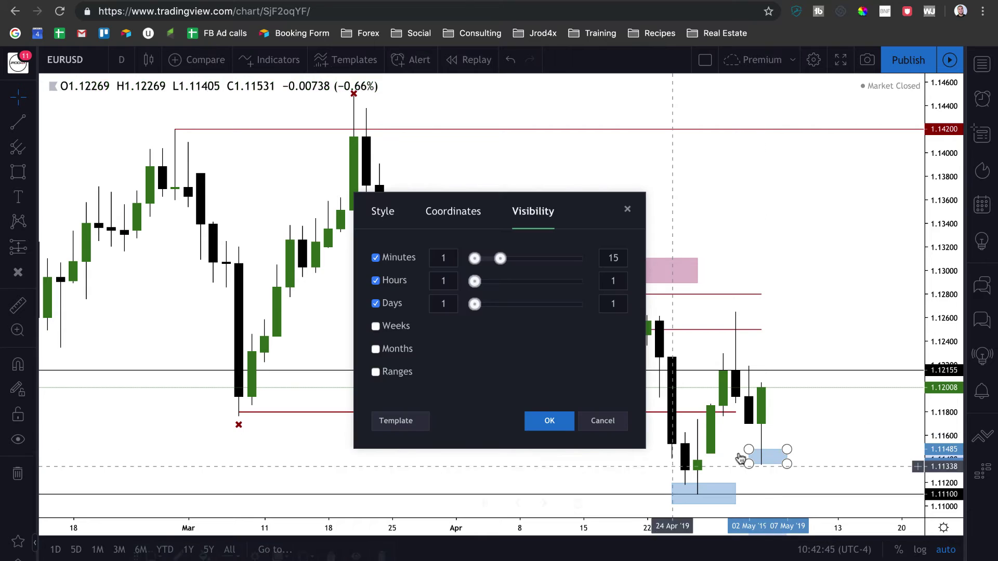
left_click(611, 419)
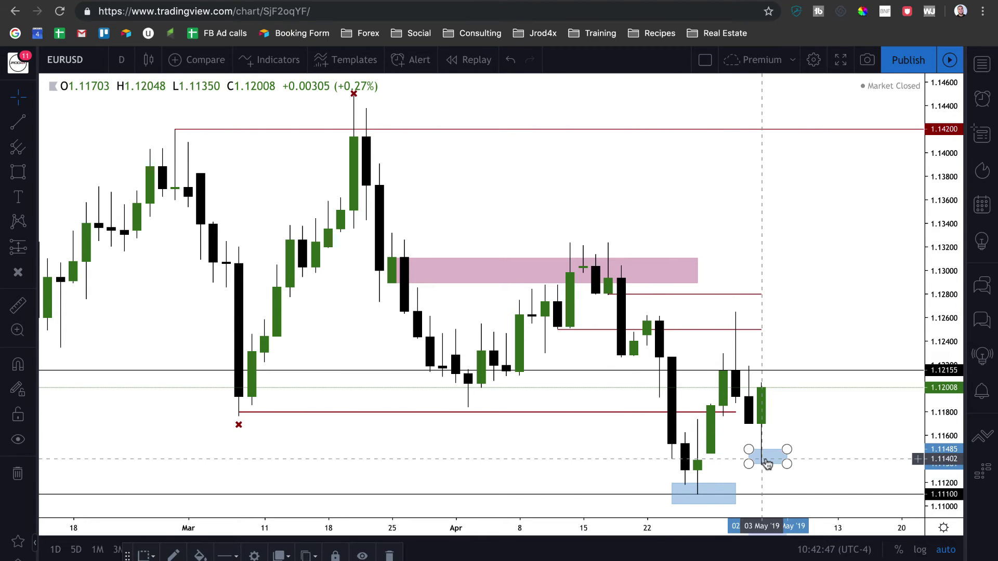
key("Delete")
left_click(734, 490)
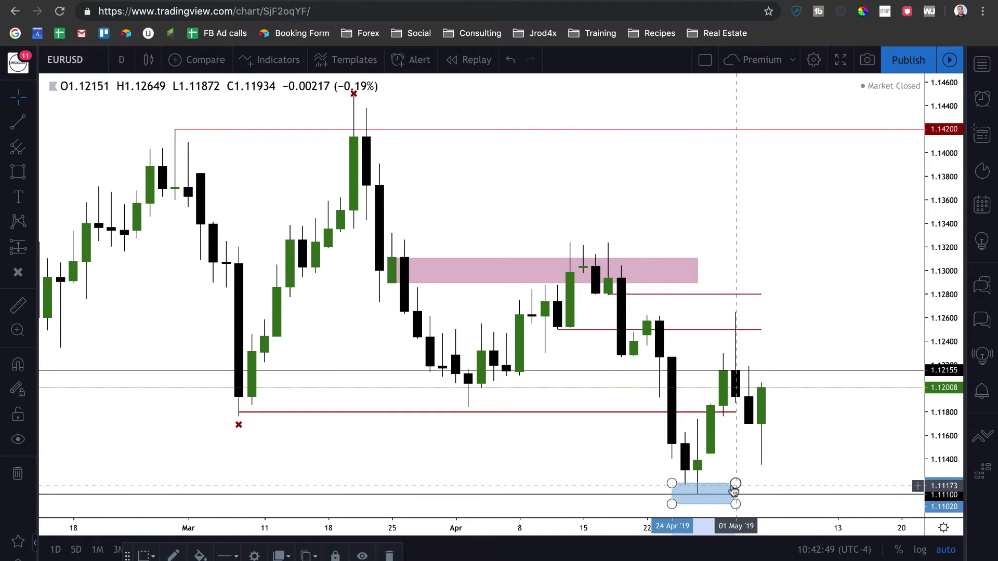
key("Delete")
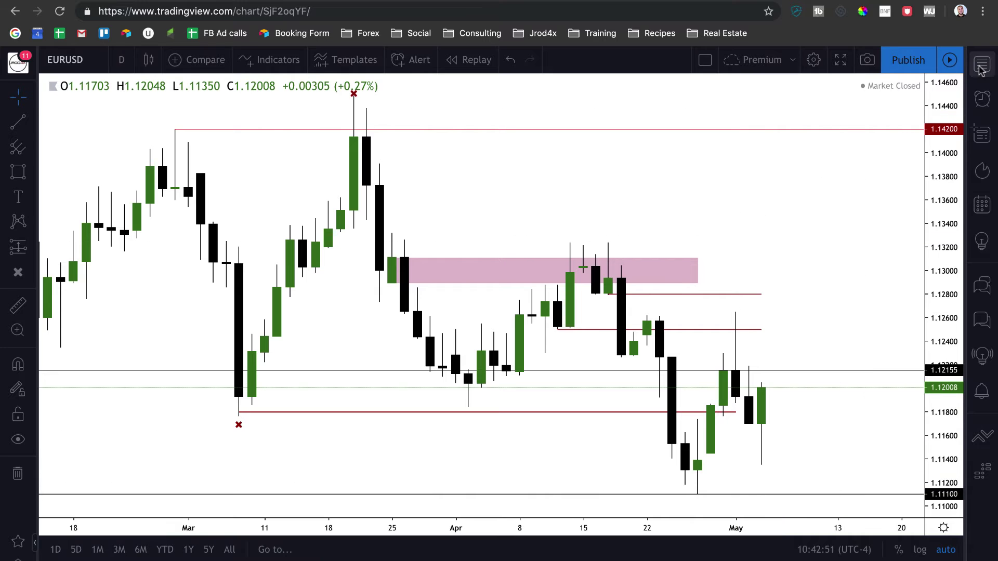
Step: Switch the daily chart to GBPUSD, hide the watchlist, and examine price around the 1.30000 level and the blue demand zone
left_click(981, 67)
key("Down")
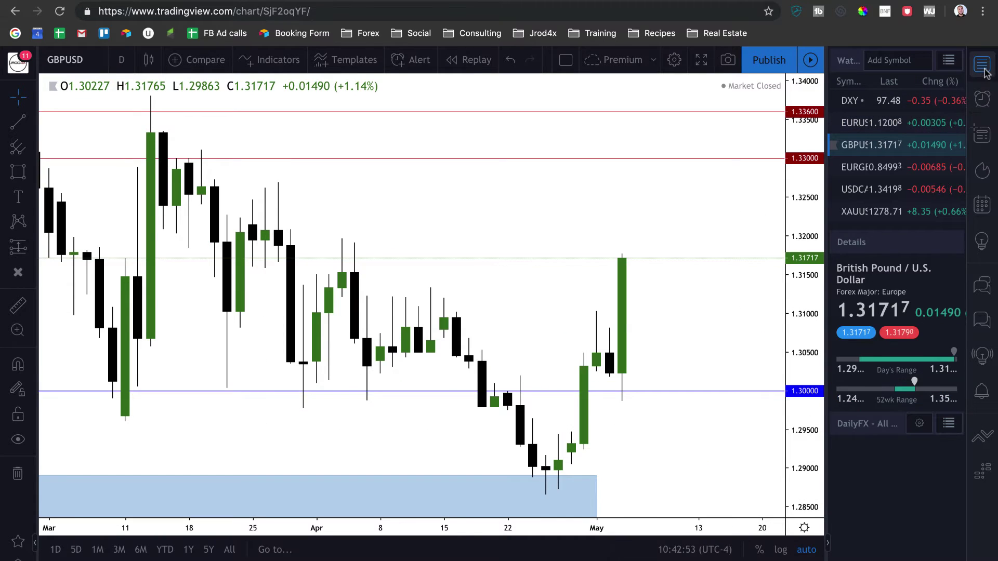
left_click(984, 71)
scroll(467, 299, "down", 4)
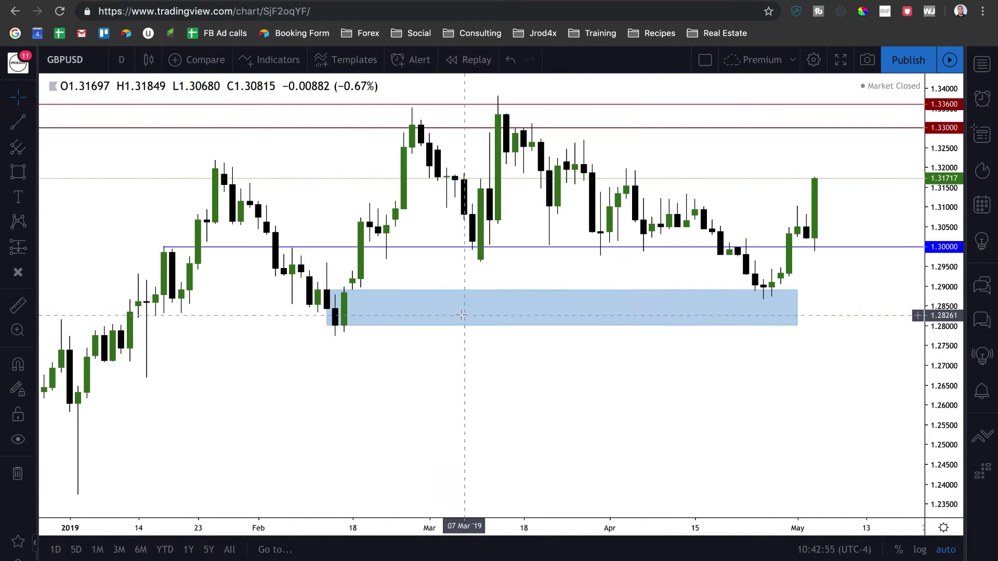
left_click(371, 293)
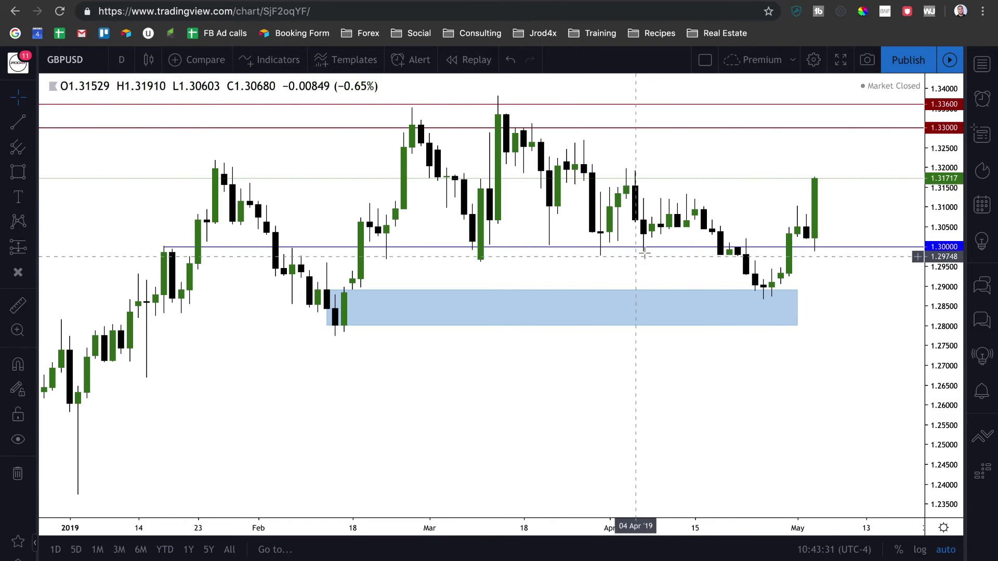
scroll(706, 244, "down", 2)
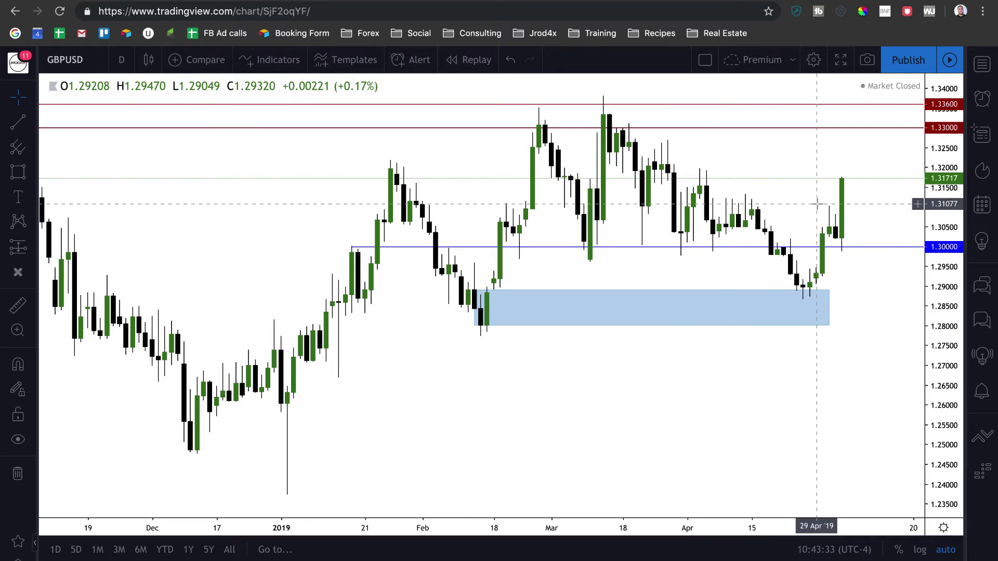
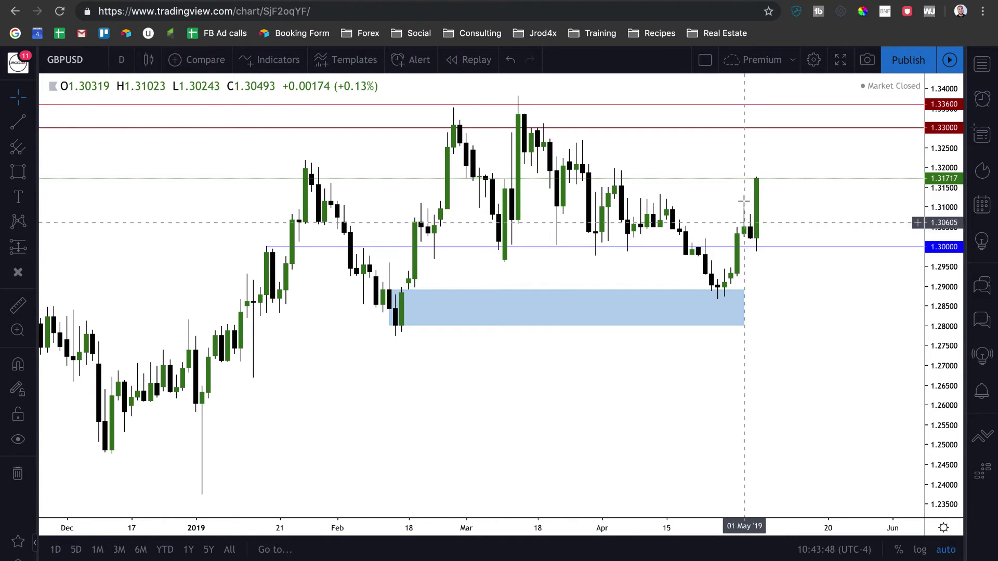
Step: Measure the GBPUSD rally from the late-April low to the latest daily high, and clear the measurement
left_click(17, 305)
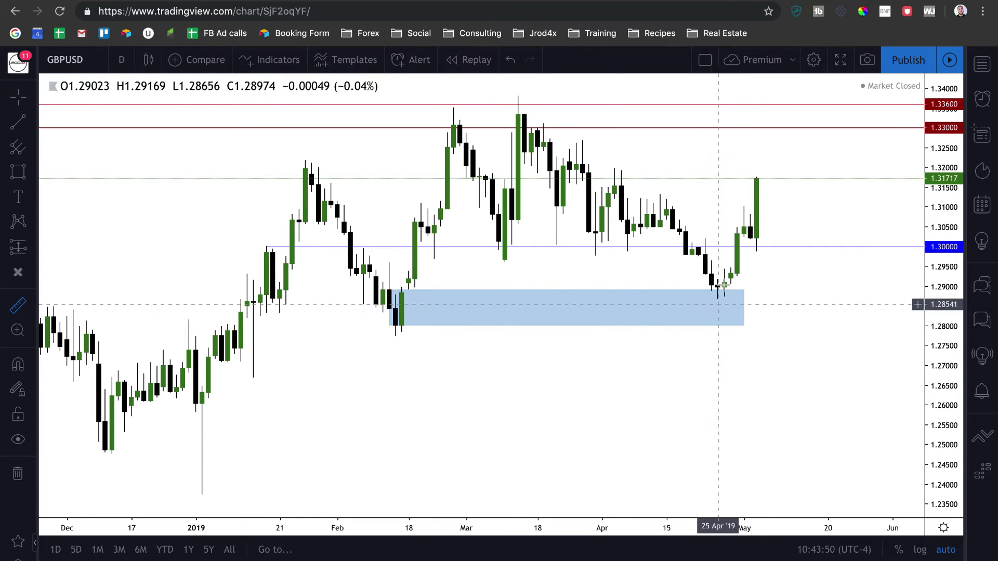
left_click(735, 273)
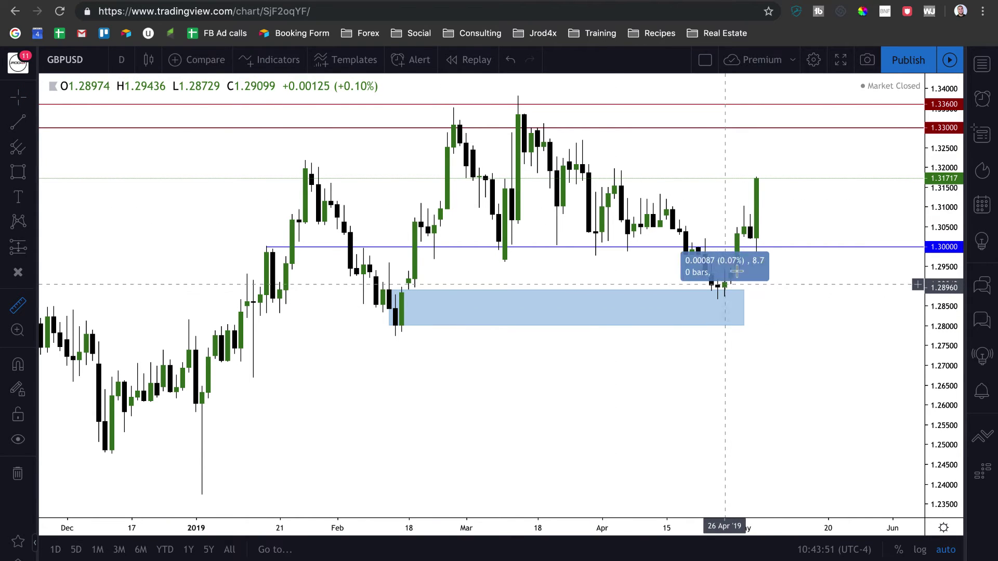
left_click(769, 177)
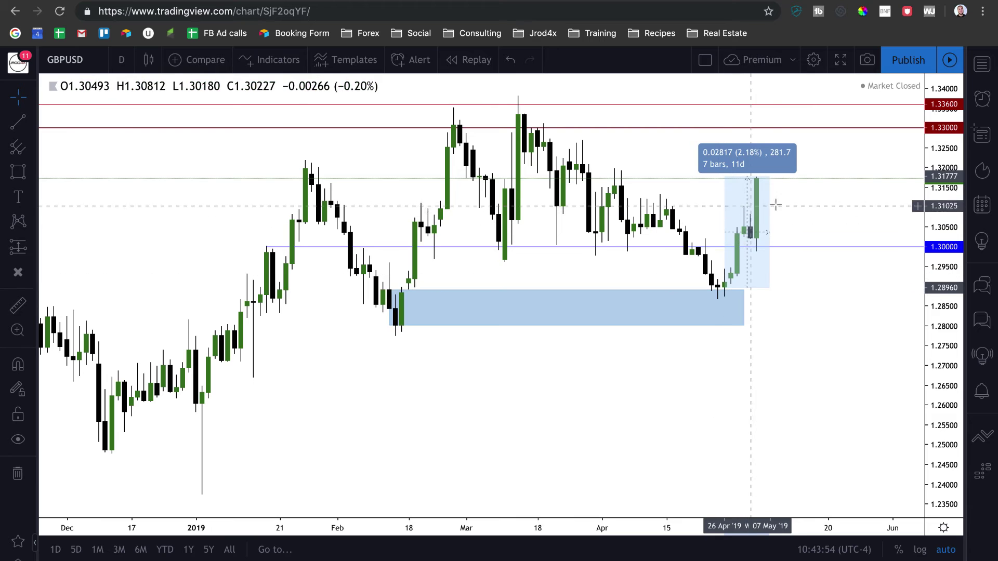
left_click(782, 220)
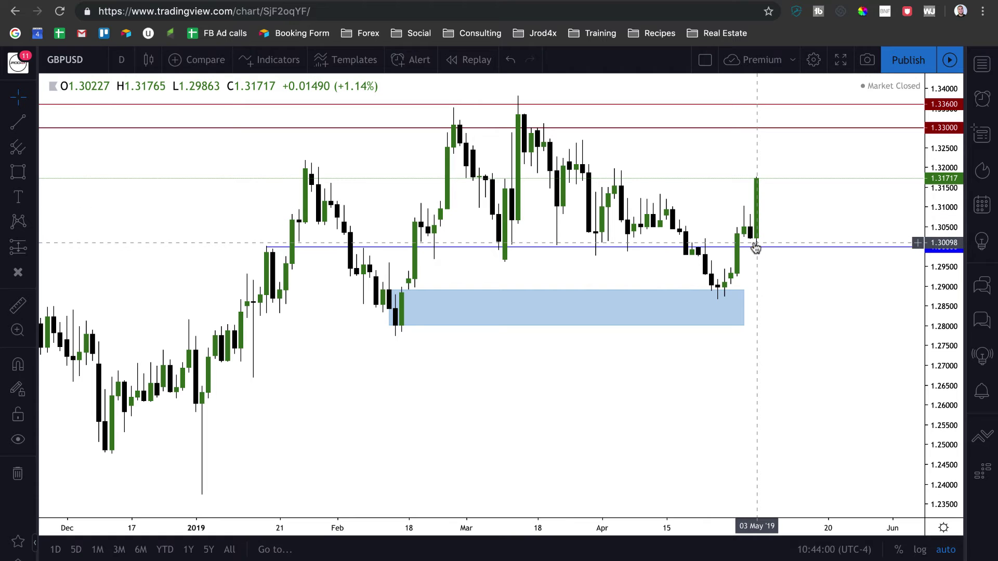
Step: Change GBPUSD to the 1-hour timeframe and examine the late-April to early-May price action around the 1.30000 level
left_click(124, 61)
left_click(148, 231)
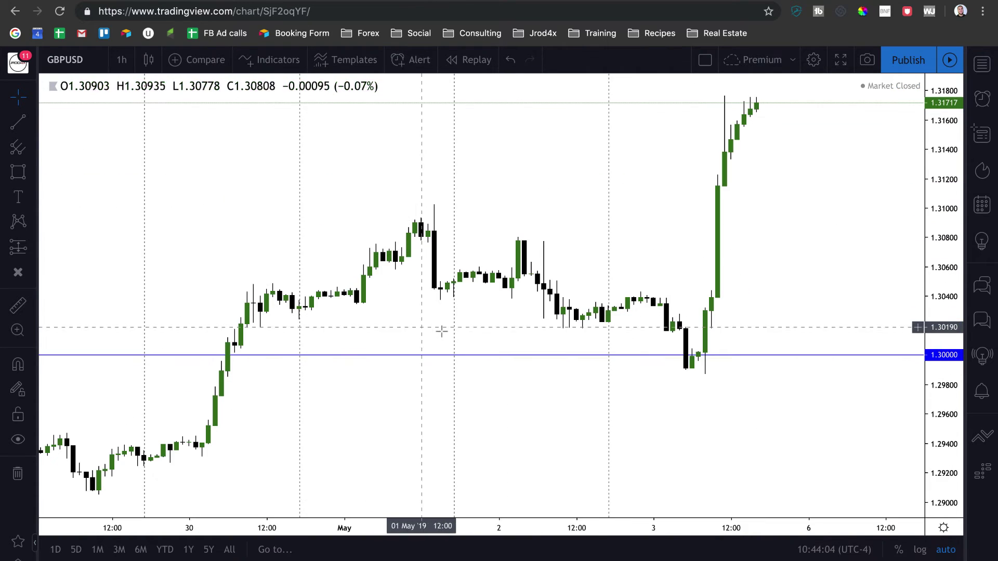
scroll(519, 339, "down", 2)
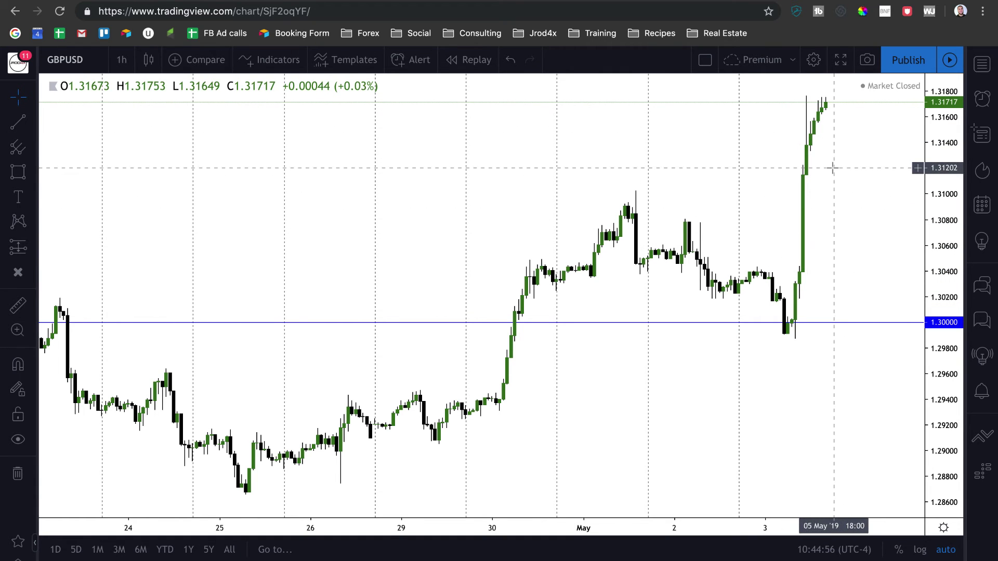
scroll(835, 172, "down", 1)
scroll(835, 172, "down", 1)
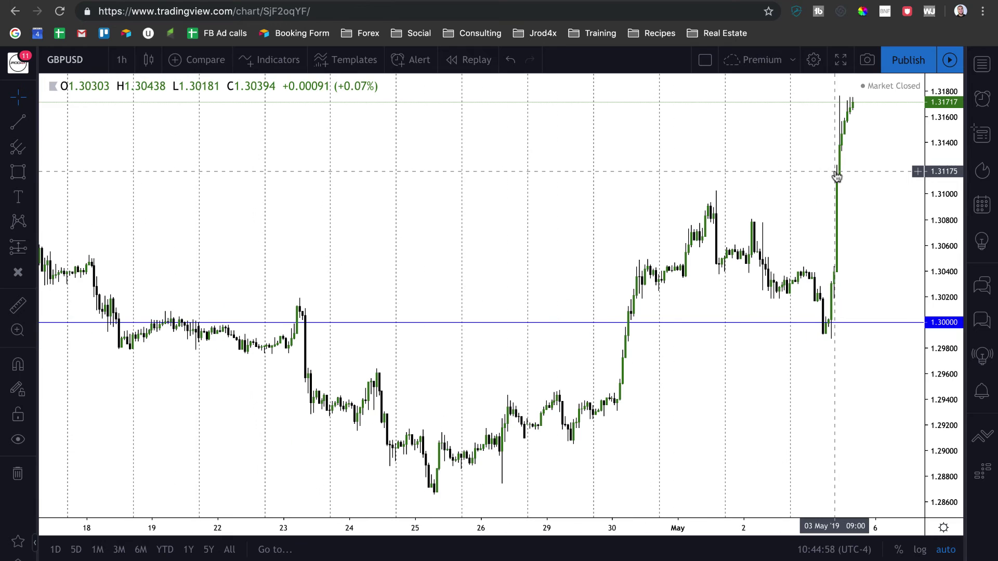
Step: Return GBPUSD to the daily timeframe and examine the latest rally above the 1.30000 level and the blue demand zone
left_click_drag(867, 200, 770, 200)
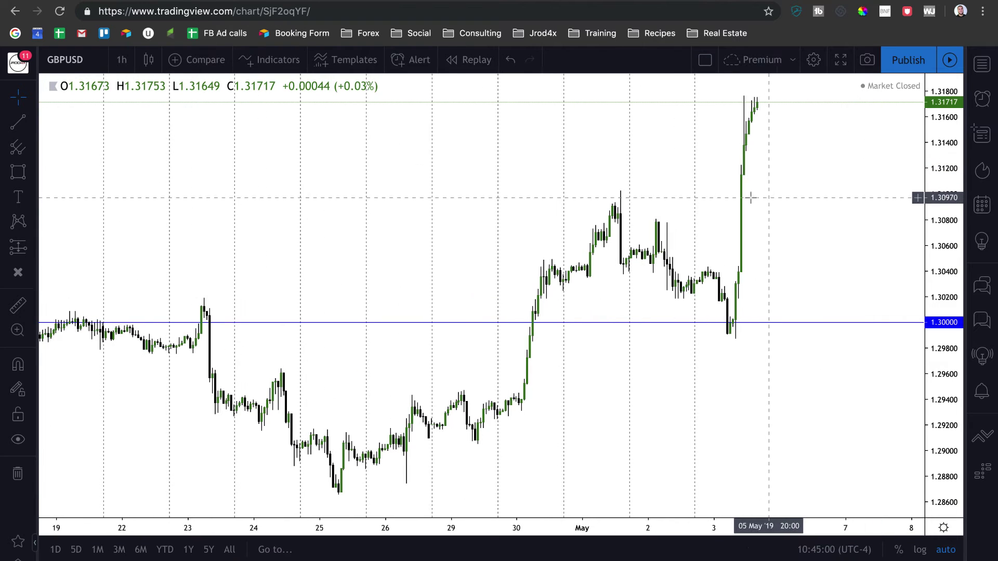
left_click(121, 59)
left_click(173, 329)
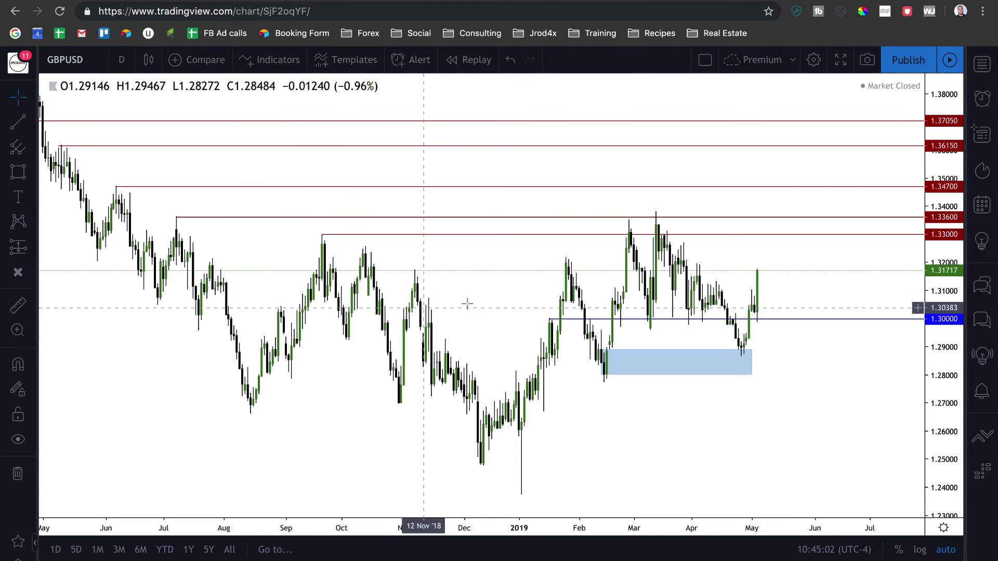
scroll(514, 270, "up", 3)
left_click_drag(516, 269, 783, 269)
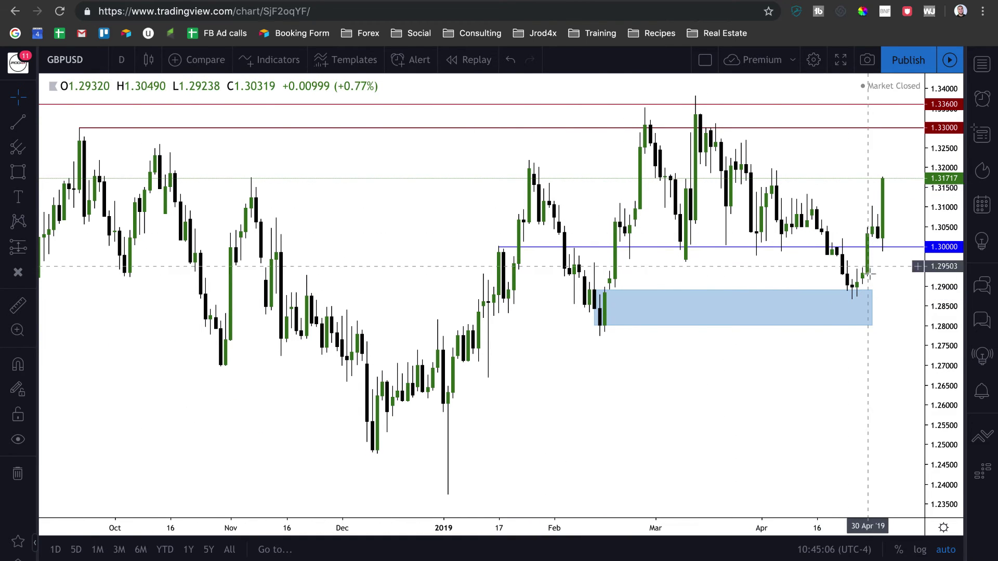
left_click_drag(890, 205, 864, 221)
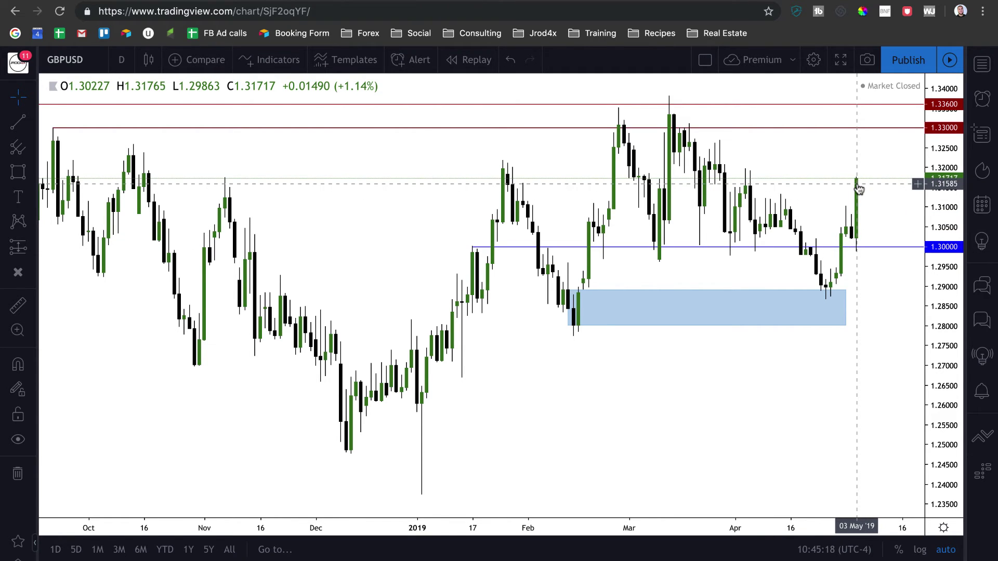
Step: Switch the daily chart to EURGBP using the watchlist, and hide the watchlist again
left_click(983, 66)
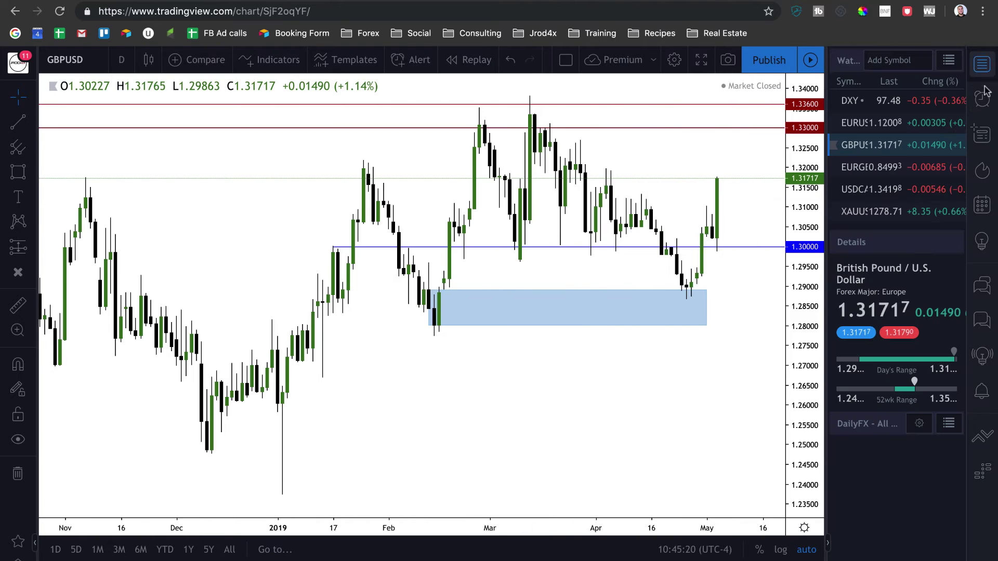
left_click(911, 167)
left_click(982, 67)
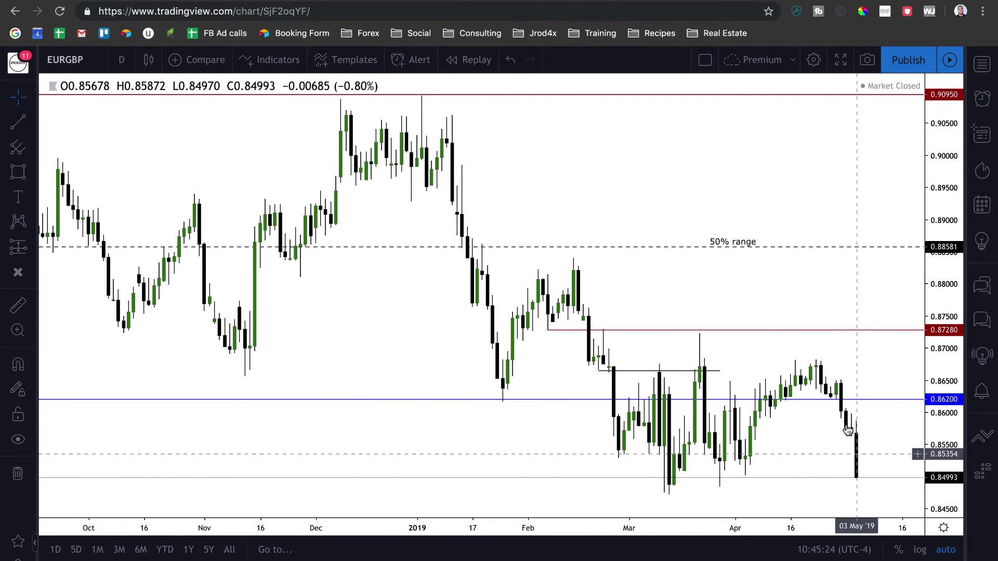
Step: Examine the EURGBP decline below the 0.86200 level against the March 2019 lows and the long-term 0.83000 support
scroll(851, 457, "down", 1)
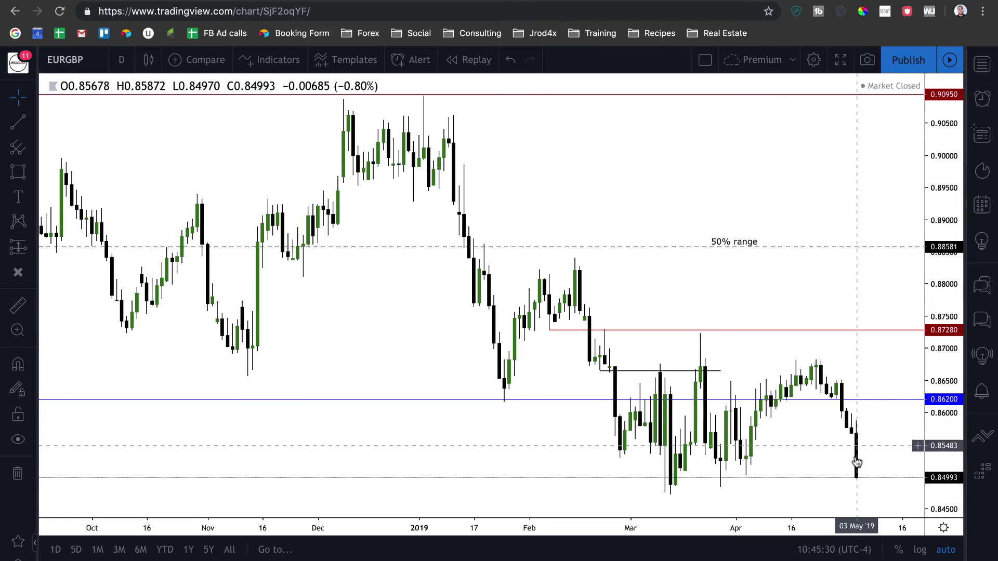
scroll(837, 452, "down", 2)
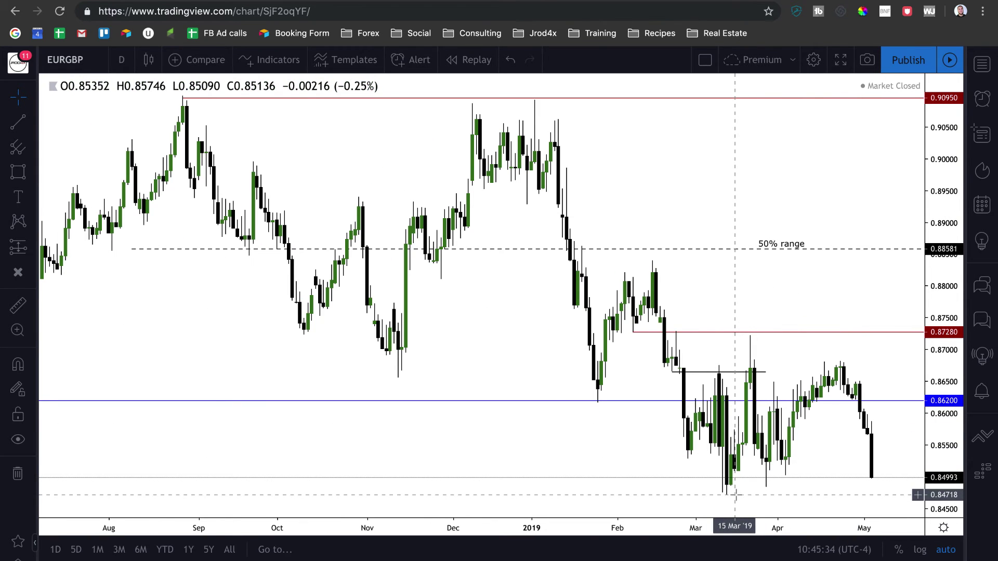
scroll(735, 495, "down", 5)
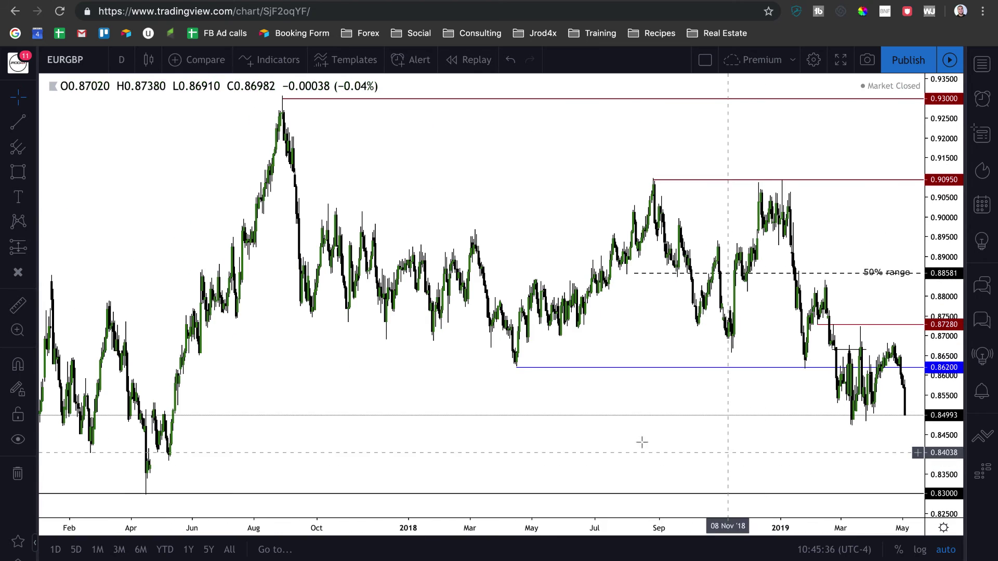
scroll(267, 405, "down", 2)
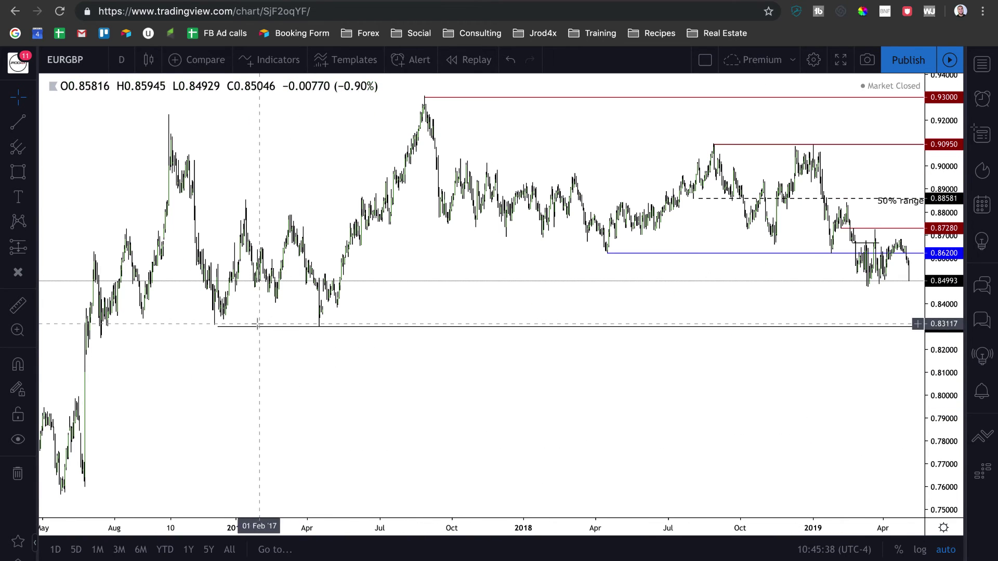
scroll(623, 363, "right", 3)
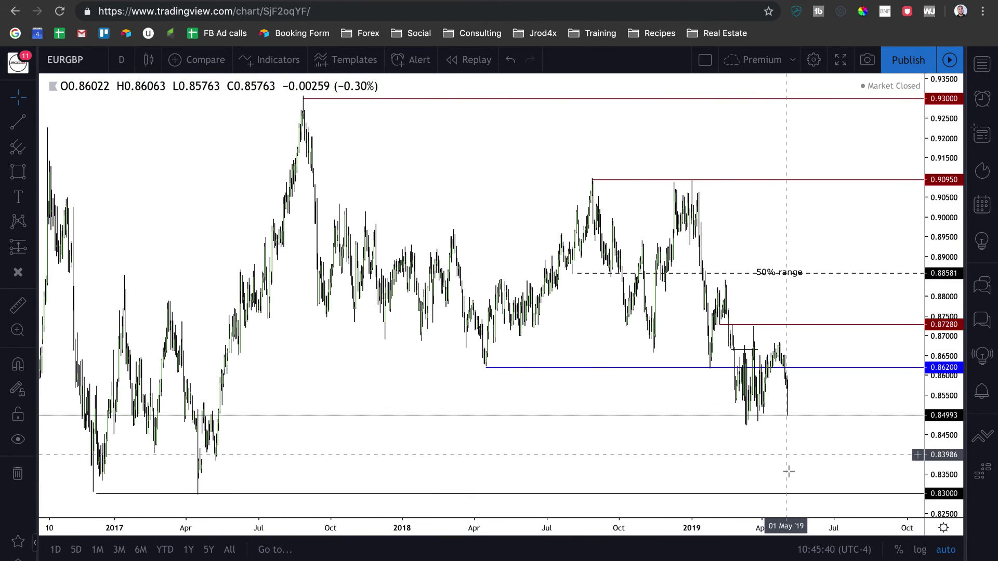
scroll(768, 436, "up", 5)
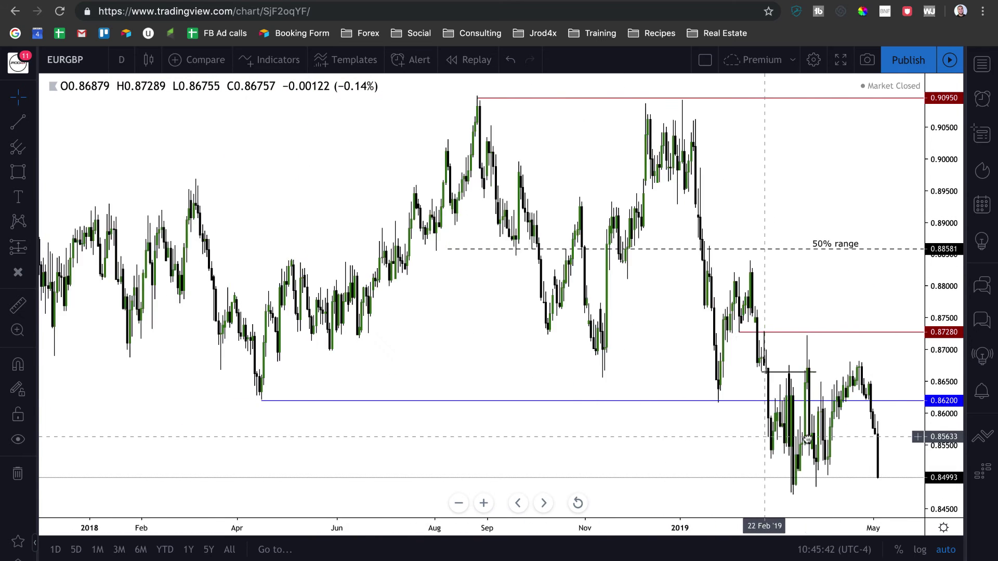
scroll(807, 441, "up", 5)
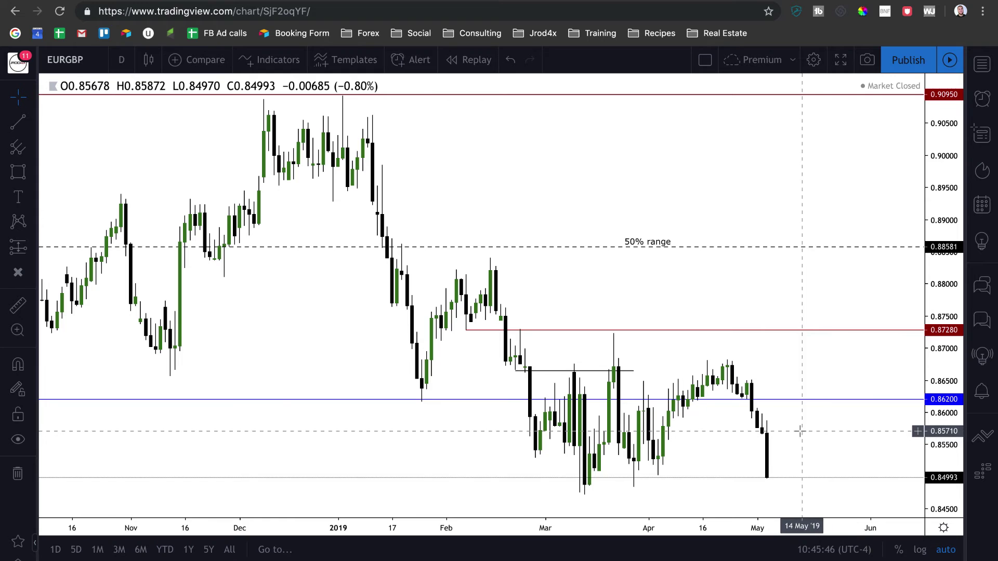
scroll(787, 429, "up", 2)
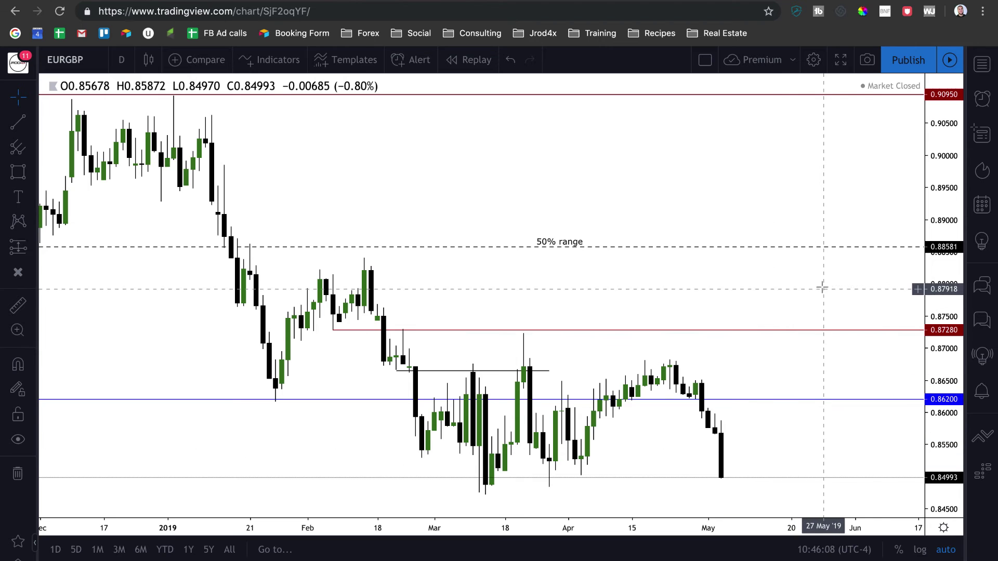
Step: Bring back the watchlist, switch the daily chart to USDCAD, and hide the watchlist
left_click(982, 64)
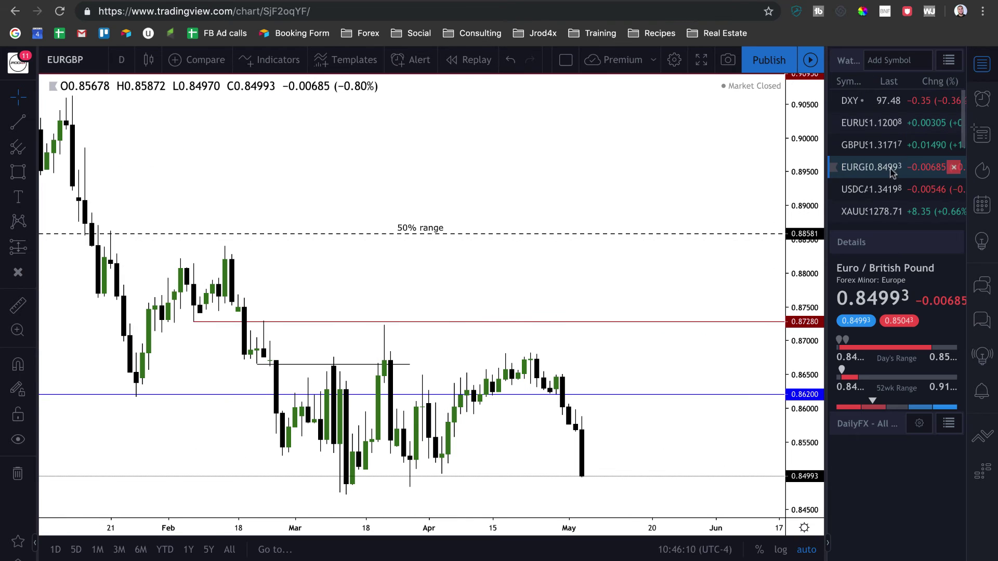
left_click(857, 184)
left_click(981, 65)
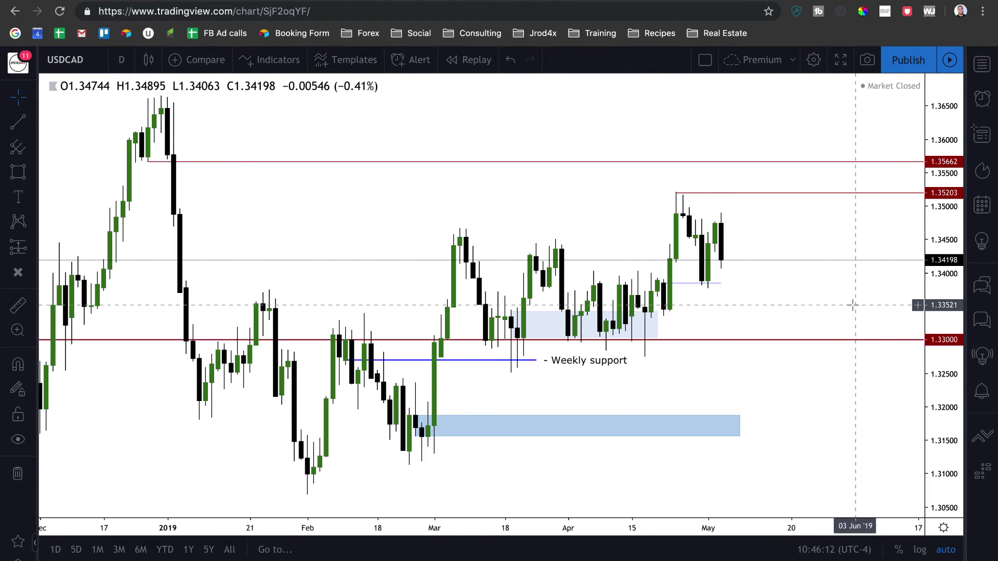
Step: Examine recent USDCAD daily candles against the 1.35203 resistance, the short blue support line, the weekly support and the lower demand zone
scroll(668, 304, "down", 3)
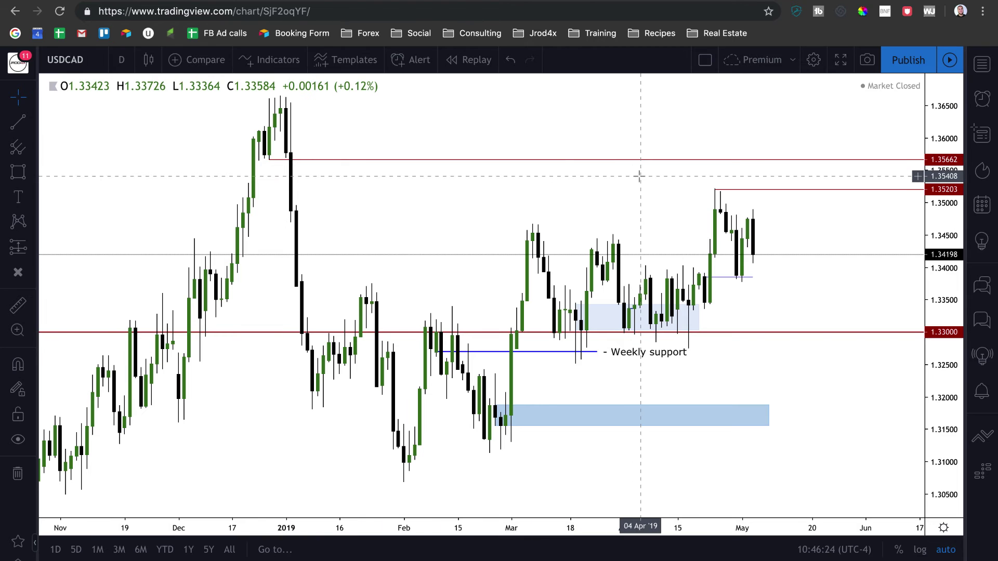
left_click(723, 193)
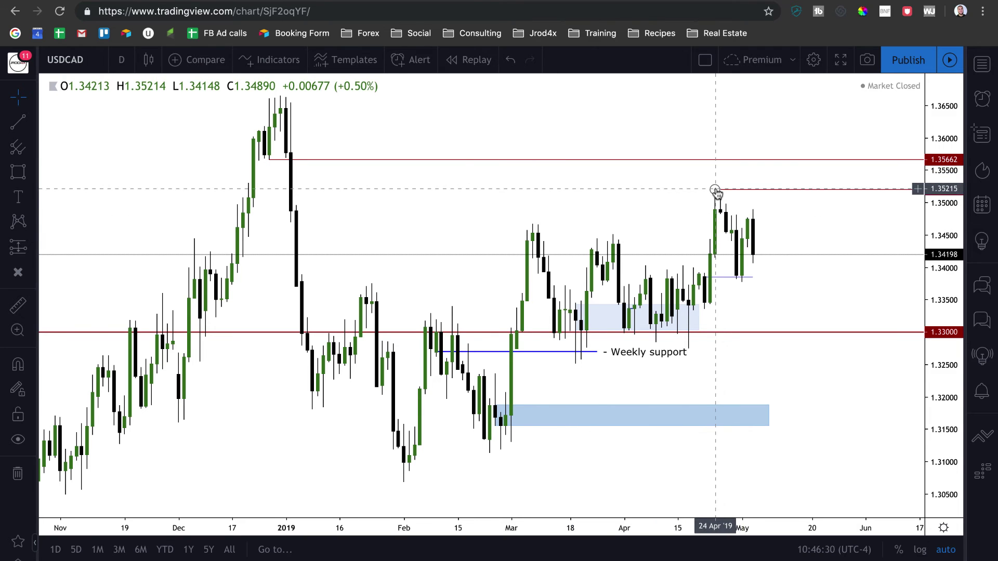
left_click(742, 277)
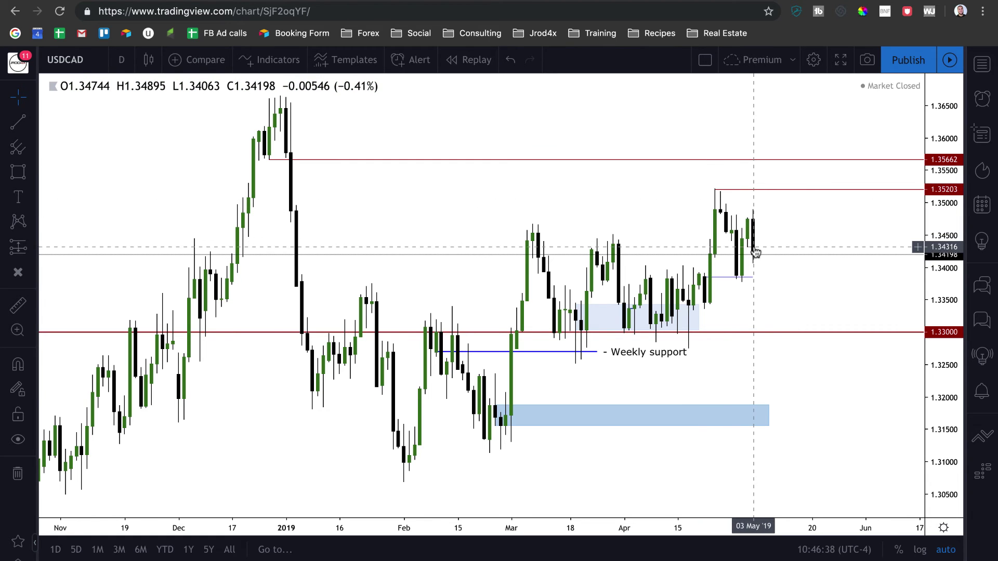
scroll(763, 264, "up", 5)
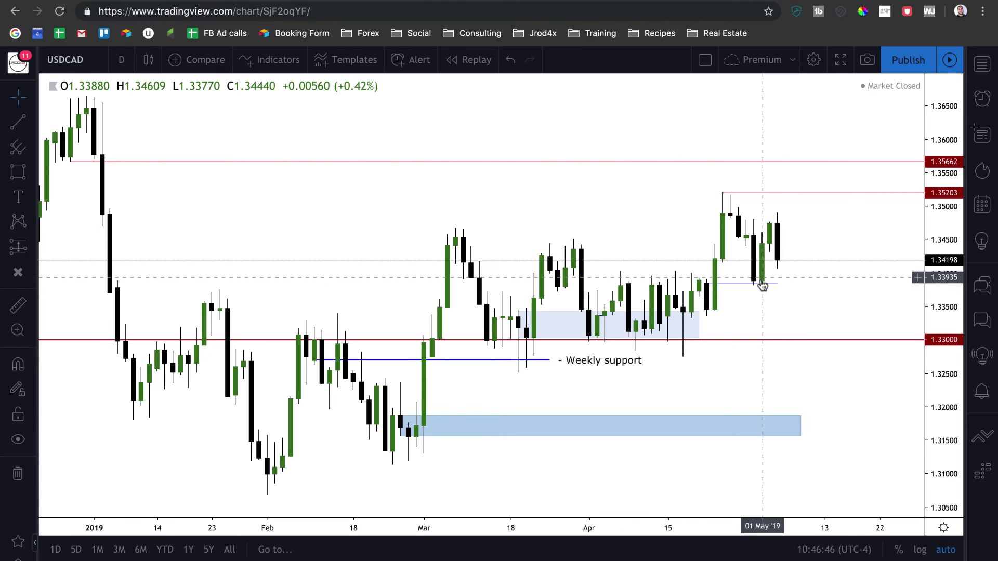
left_click(762, 285)
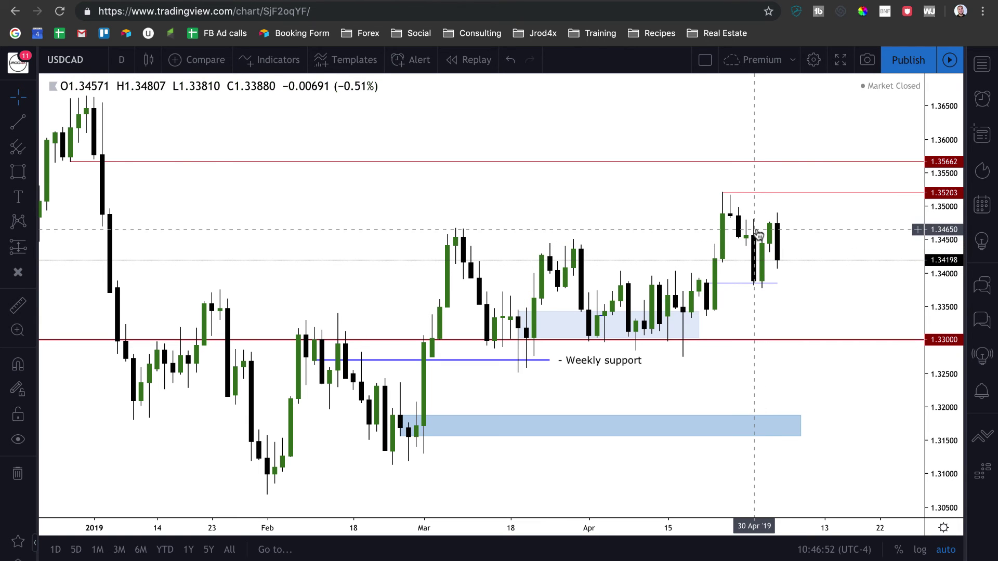
left_click(756, 285)
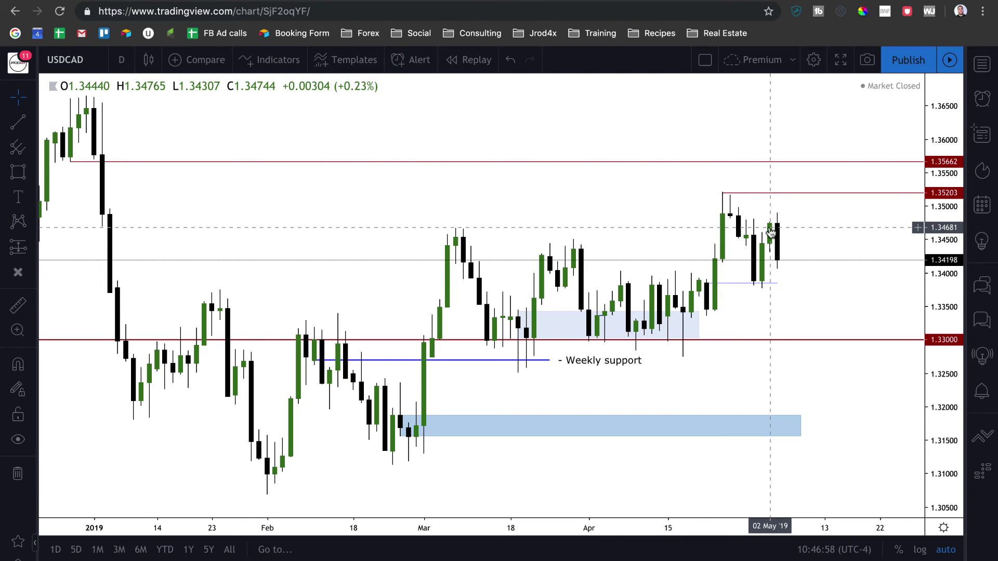
right_click(745, 254)
left_click(747, 254)
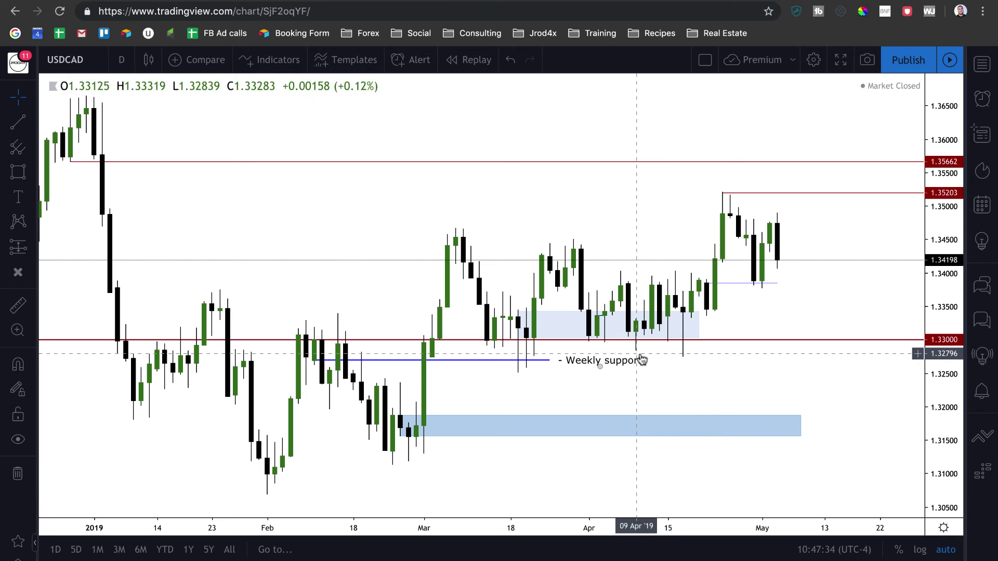
left_click(420, 424)
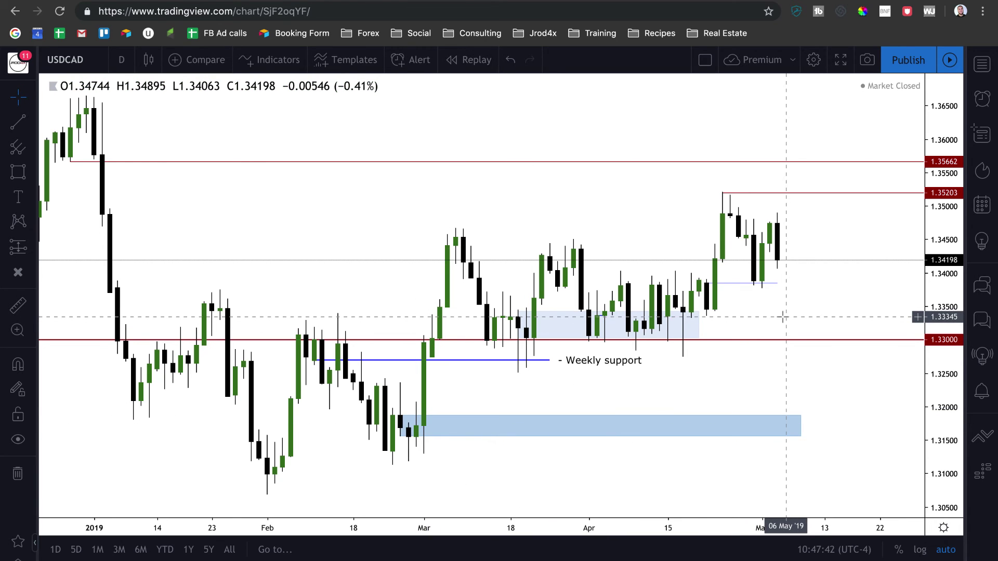
Step: Draw a rectangle over the late-April to early-May USDCAD highs, from about 1.3429 to 1.3528, and delete it
scroll(783, 316, "down", 2)
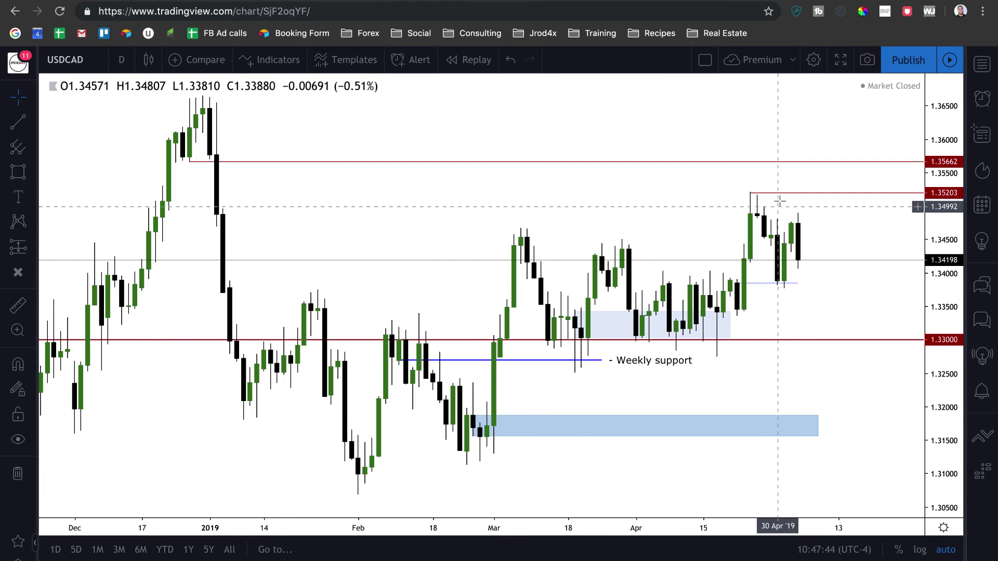
left_click(17, 171)
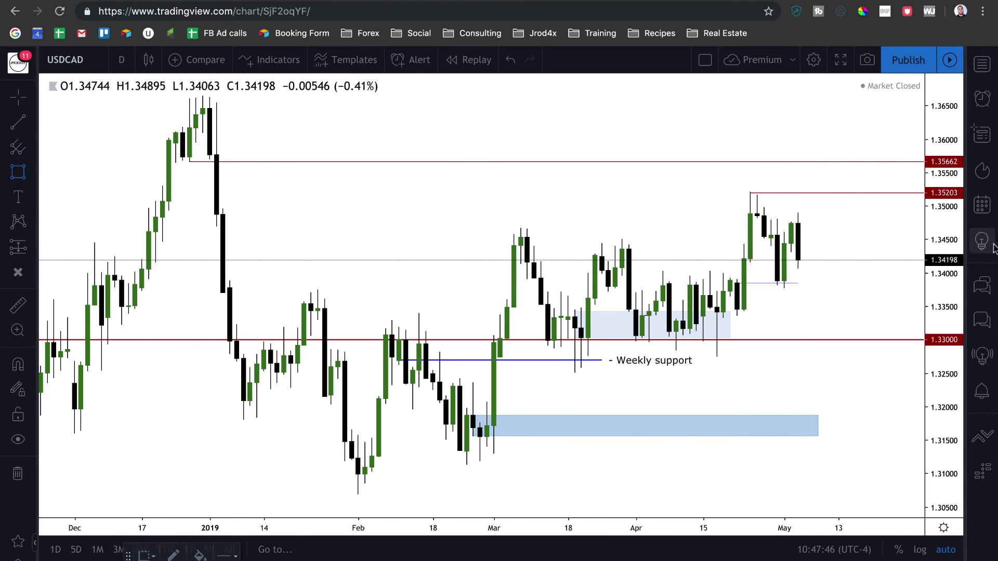
left_click(737, 187)
left_click(838, 254)
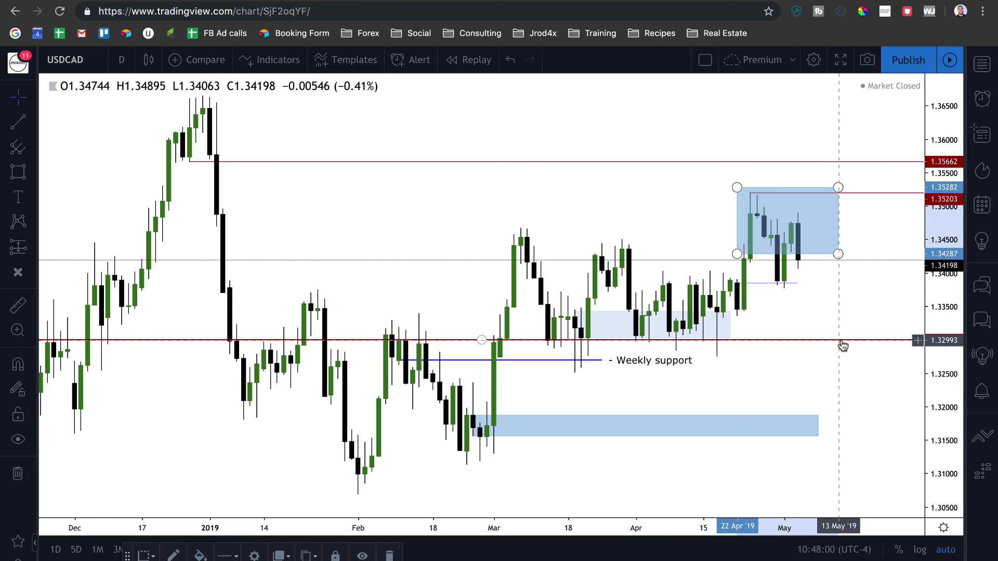
key("Delete")
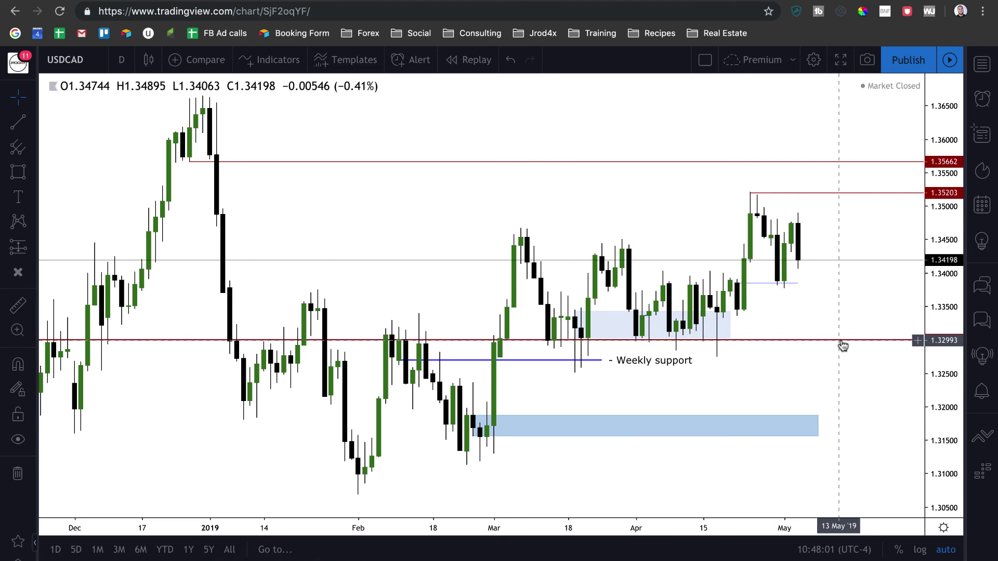
right_click(786, 282)
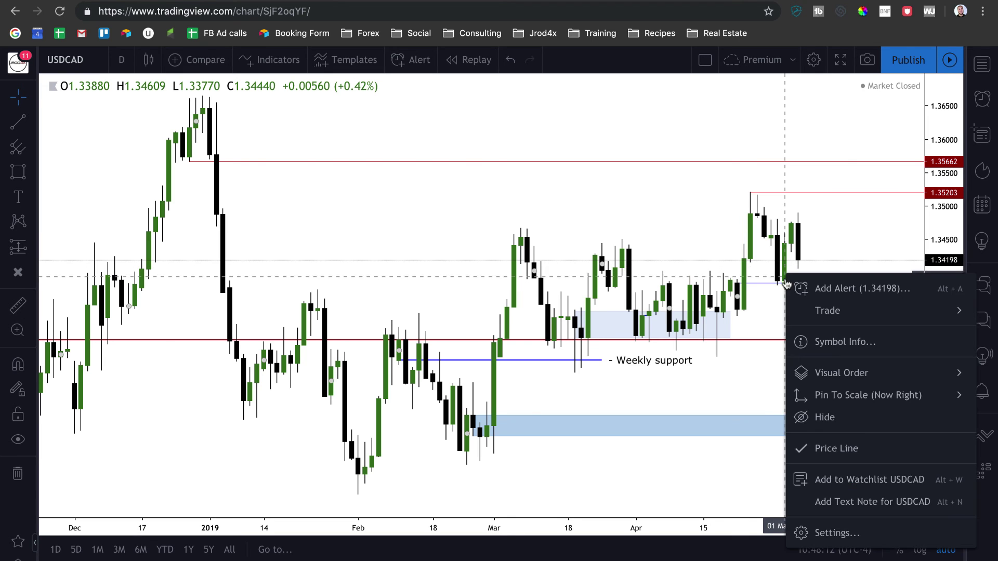
key("Escape")
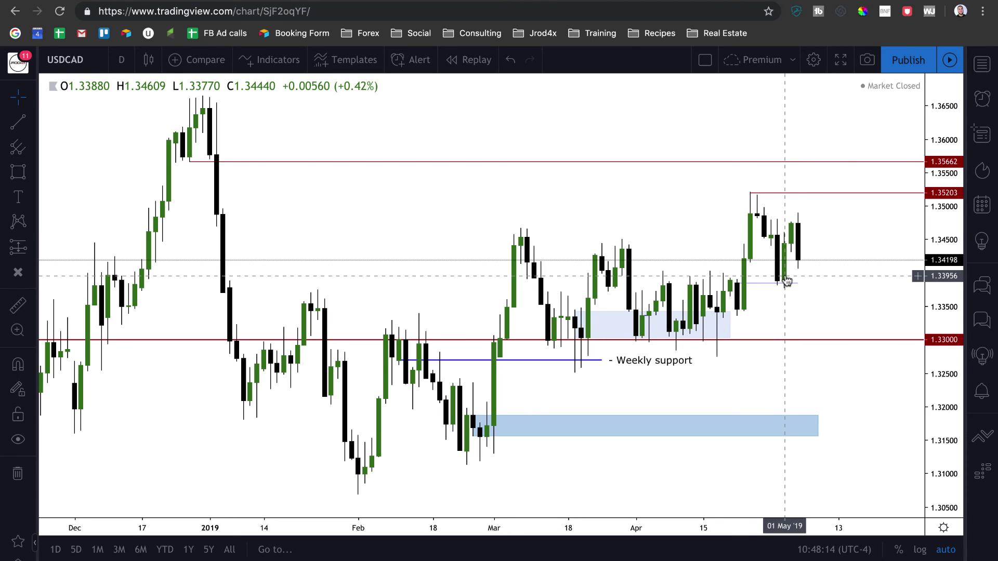